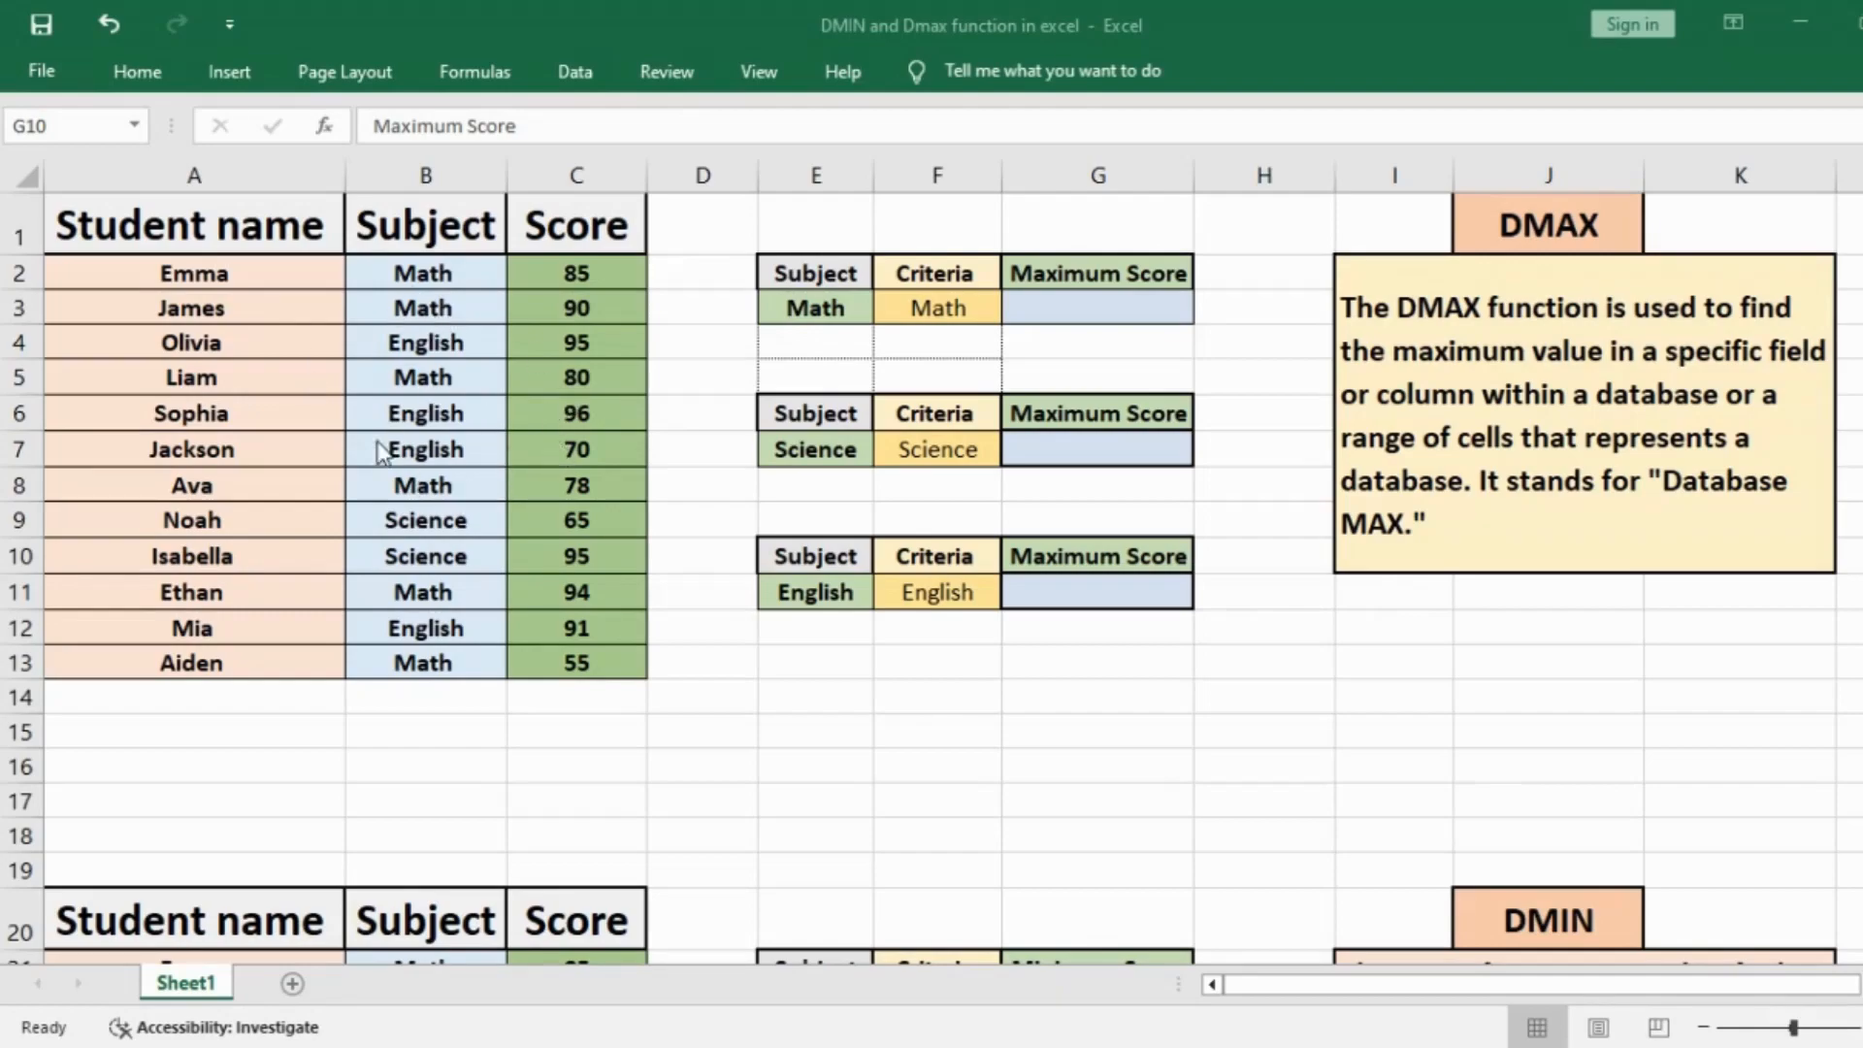
Step: Enter the formula =dmax(A1:C13,"Score",E2:E3) in cell G3 for the maximum Math score
left_click(1124, 311)
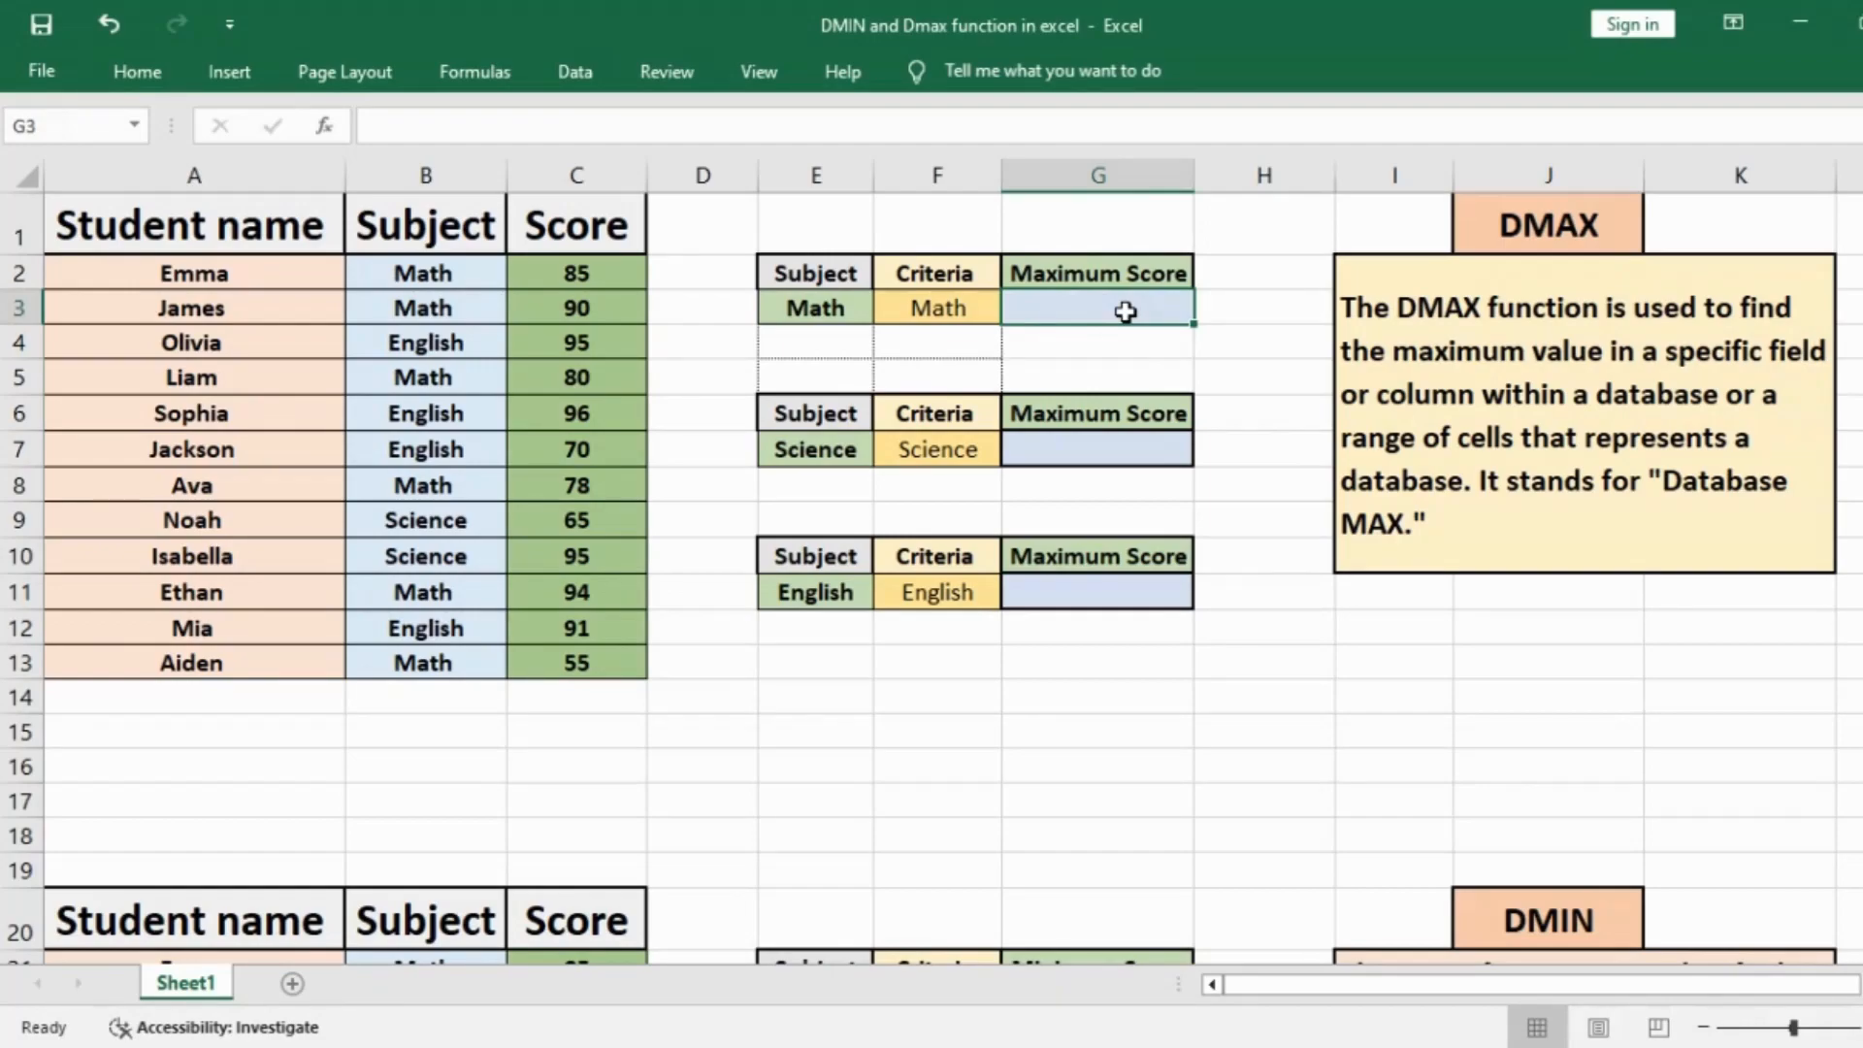
type("=d")
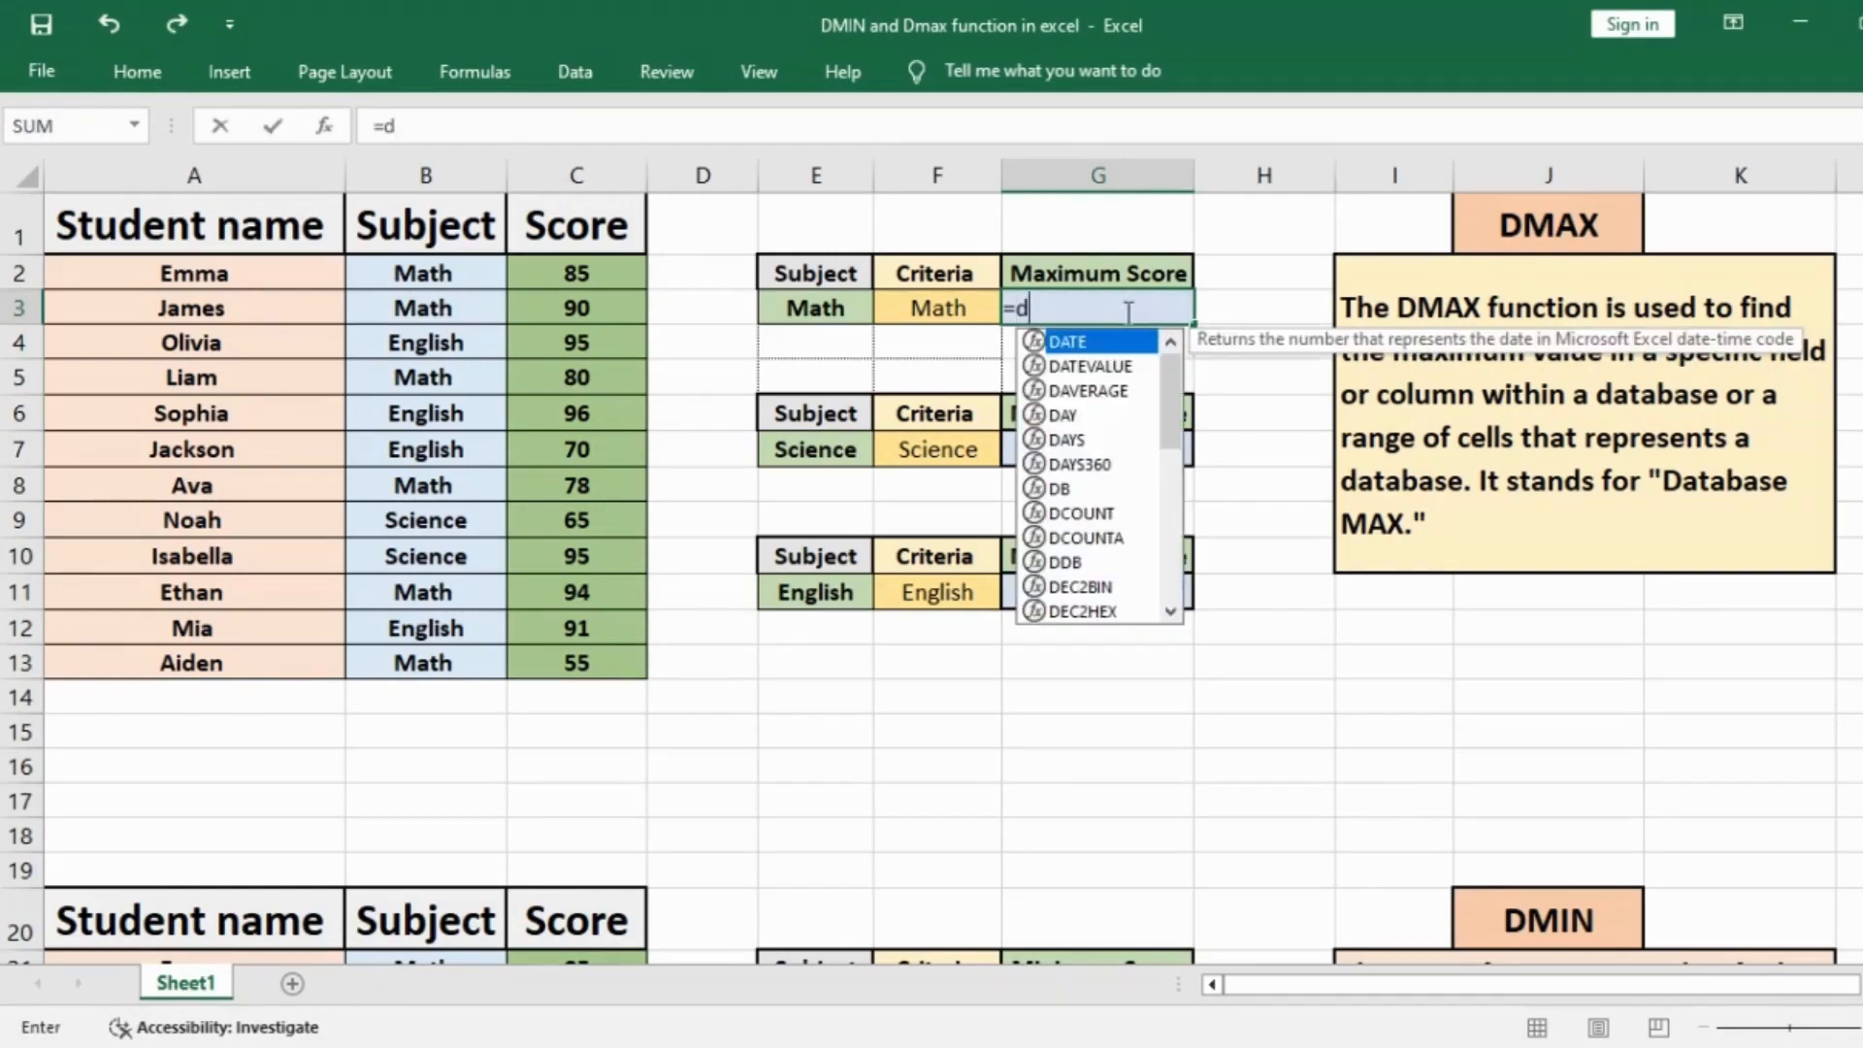
type("ma")
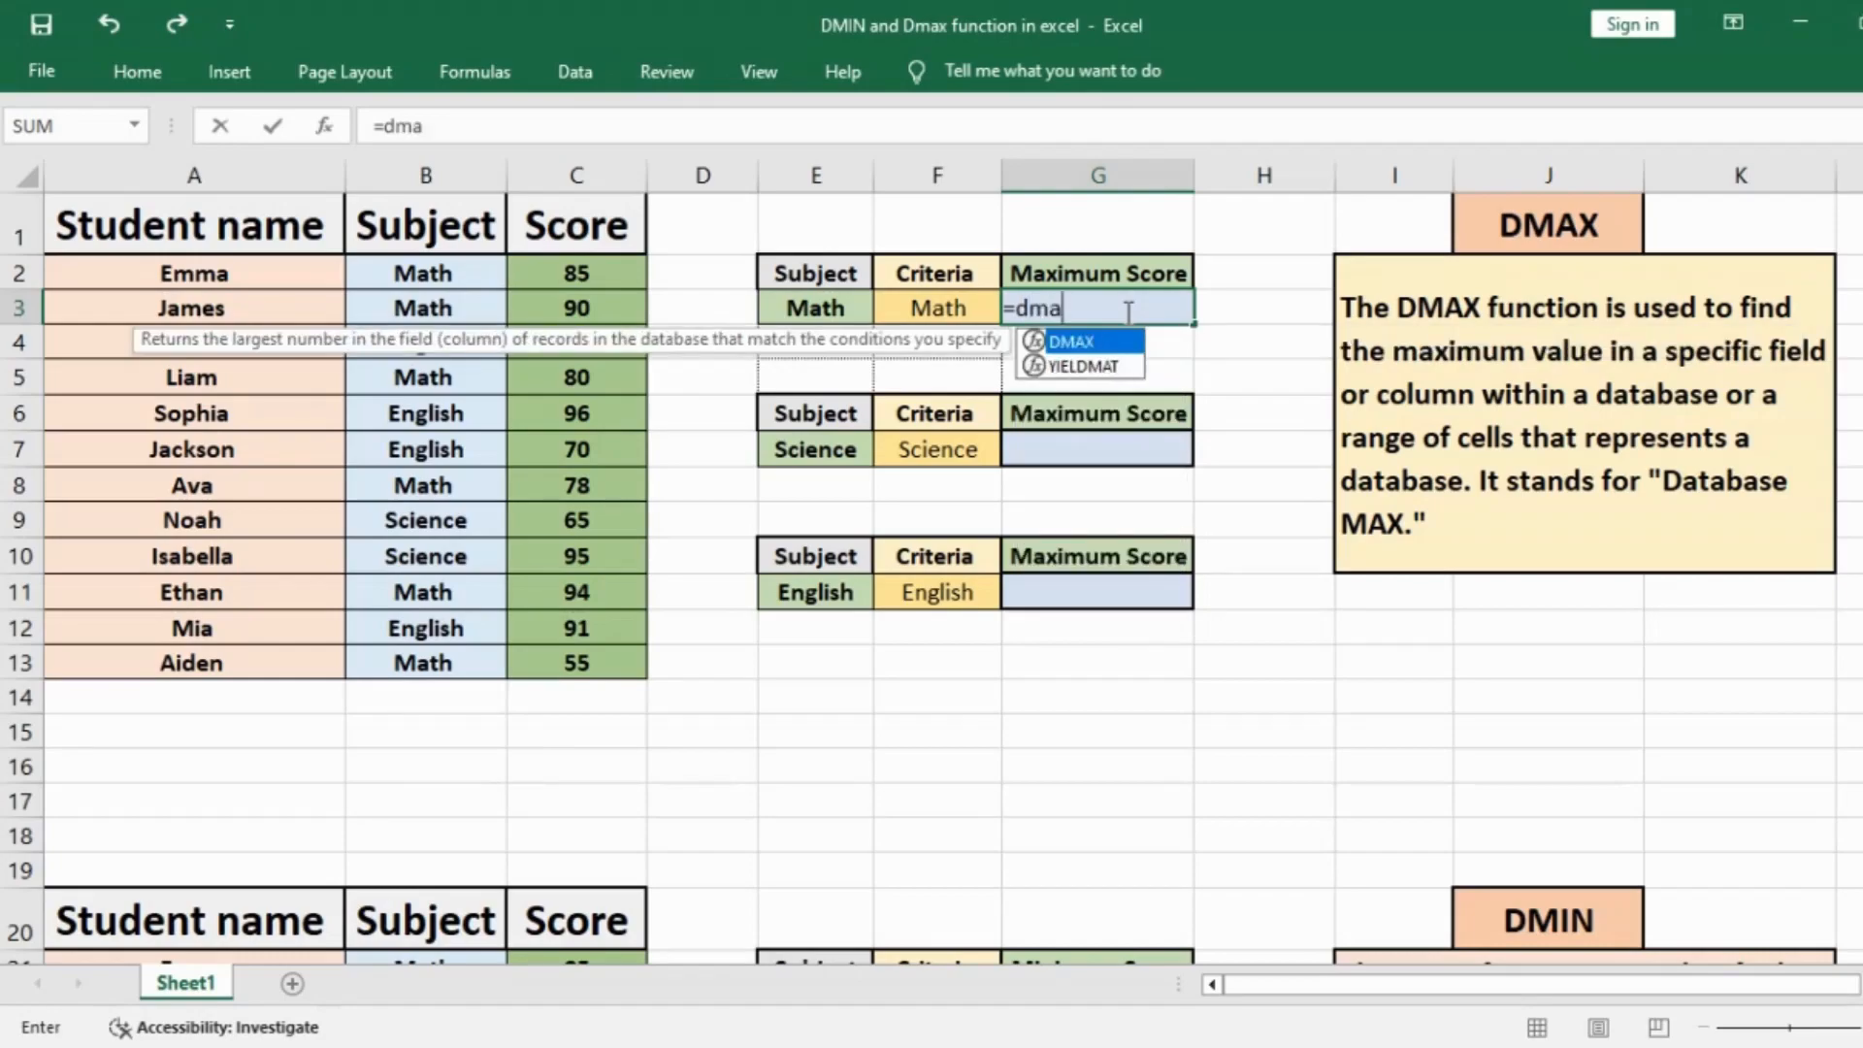
type("x(")
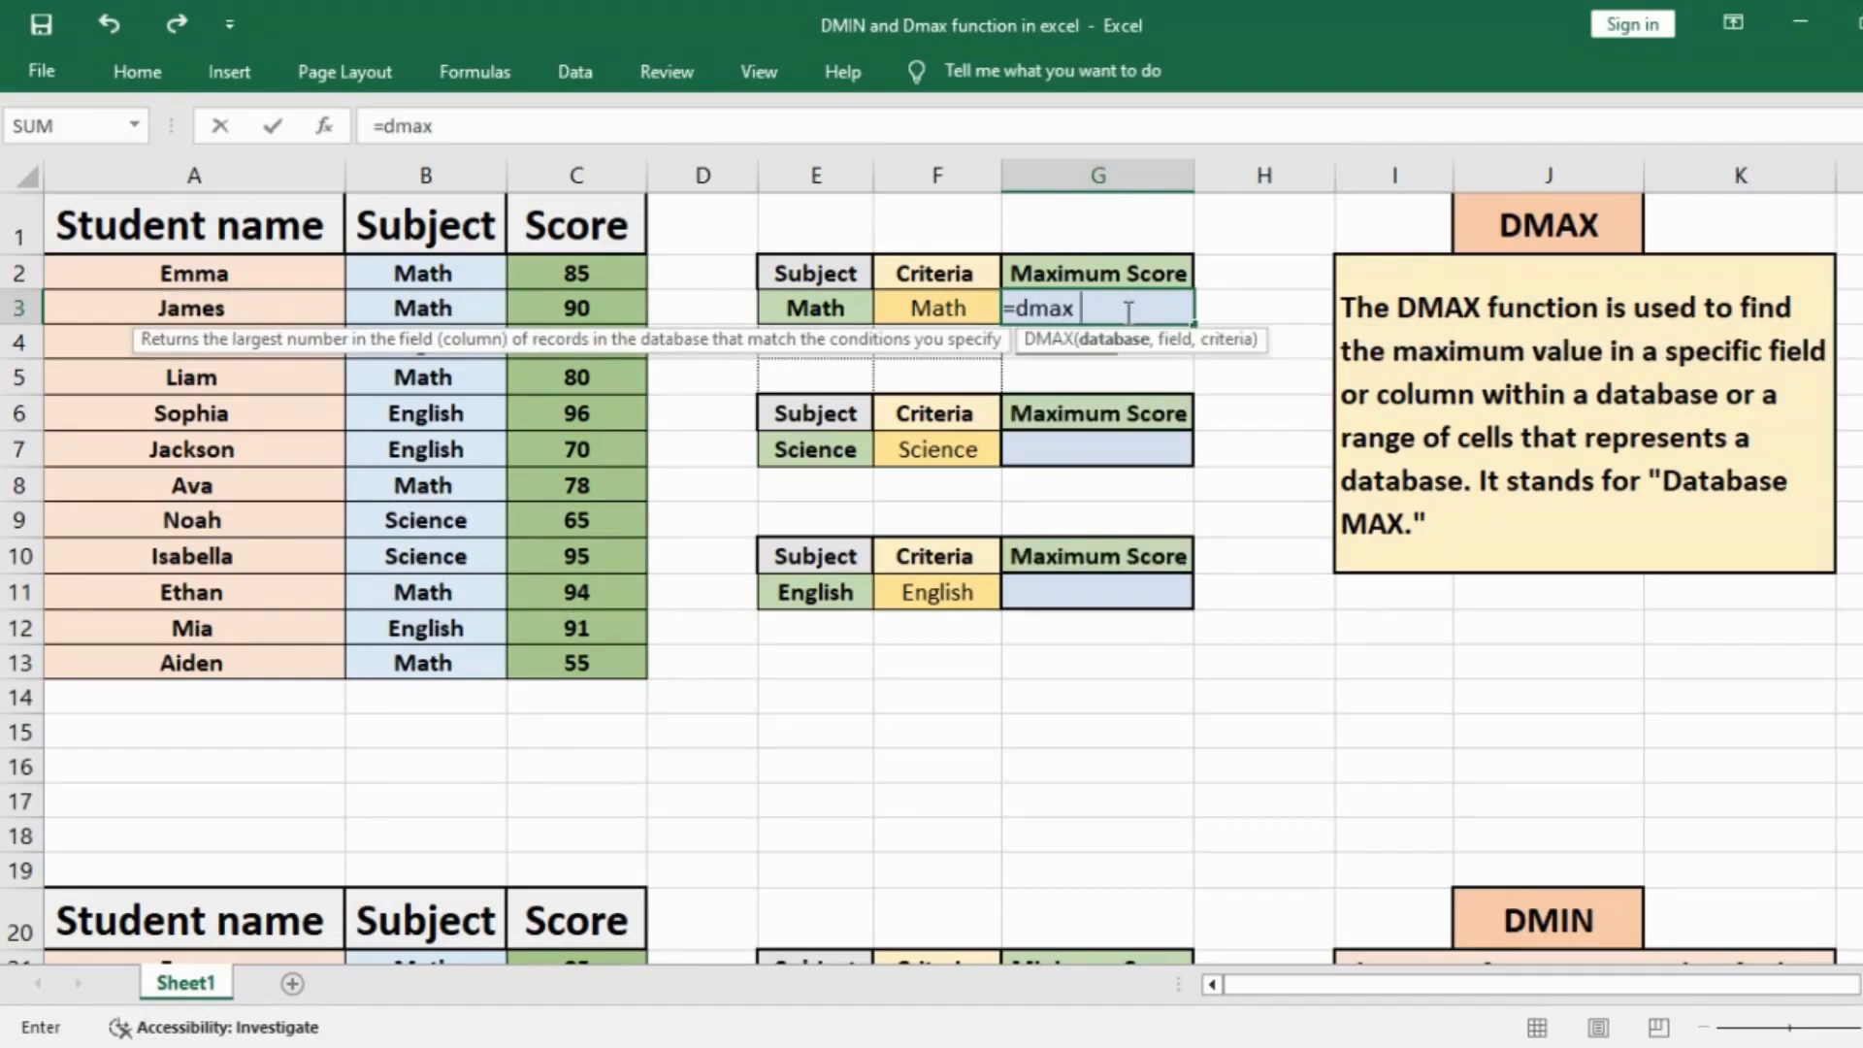
left_click_drag(68, 218, 610, 660)
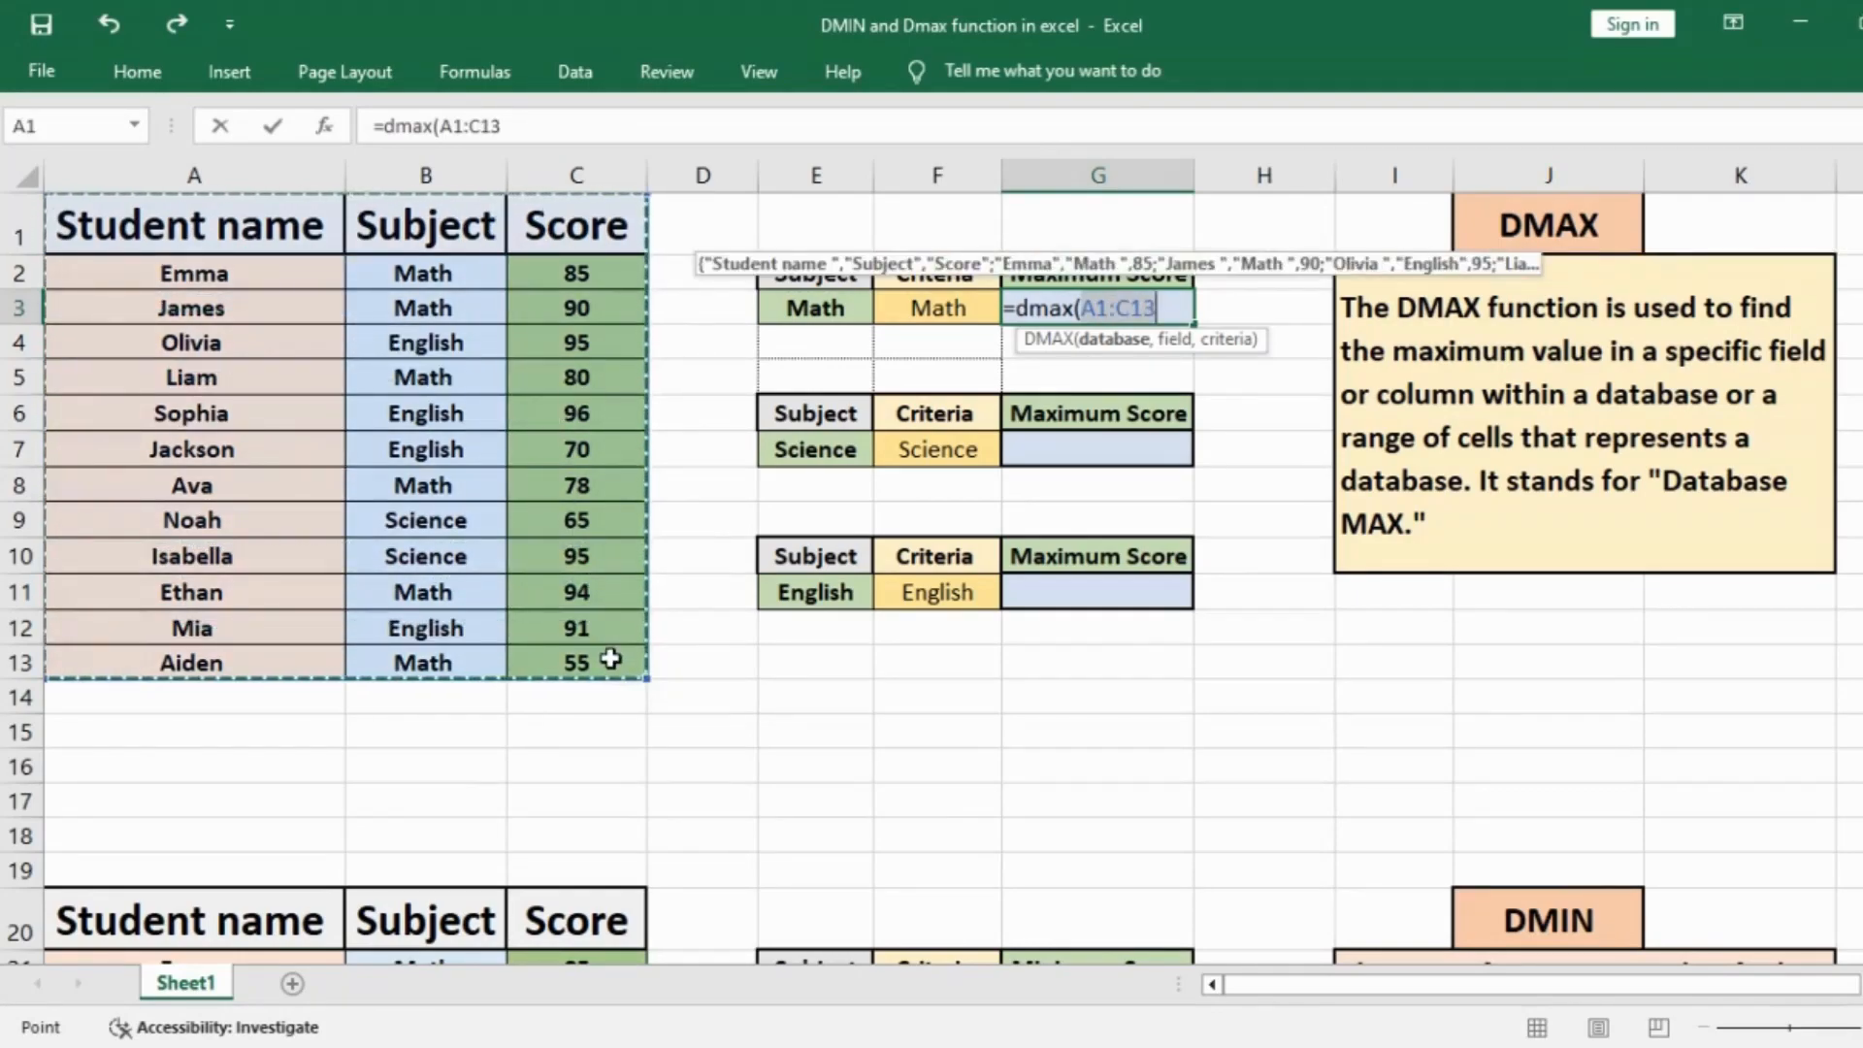
type(",")
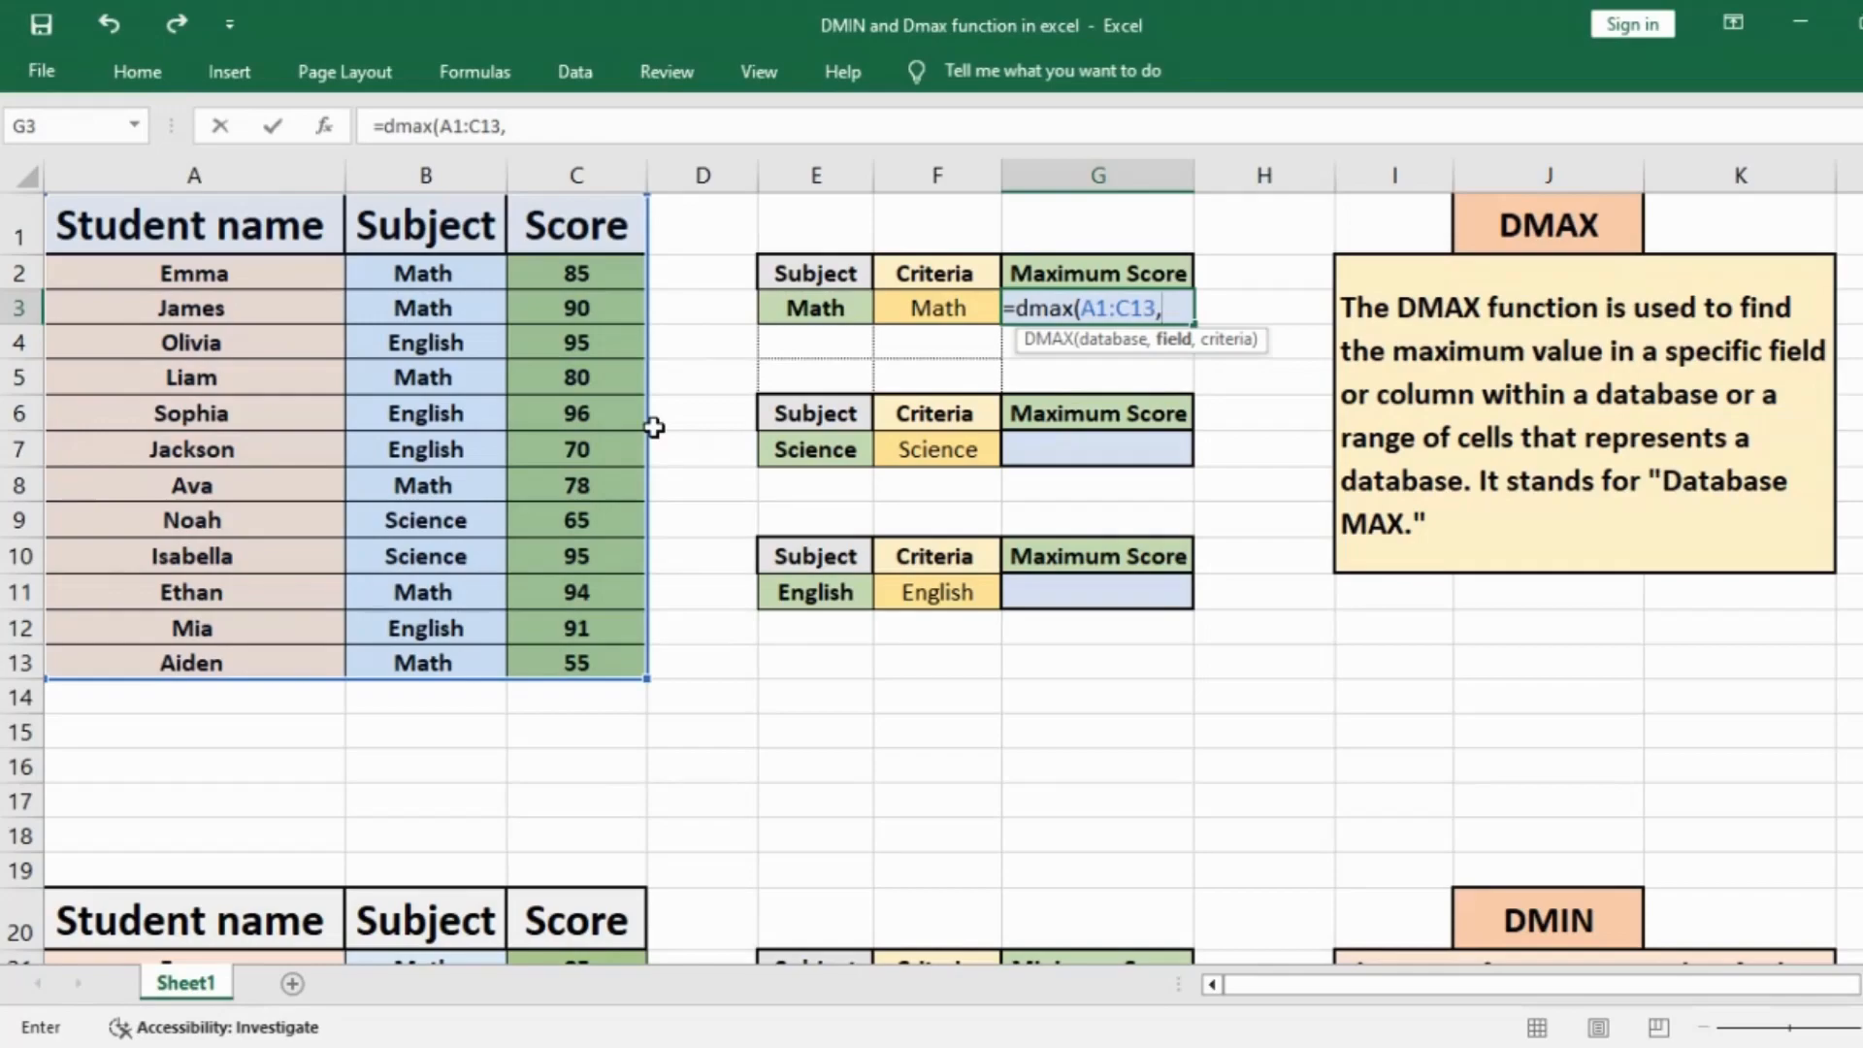
type("\"Score")
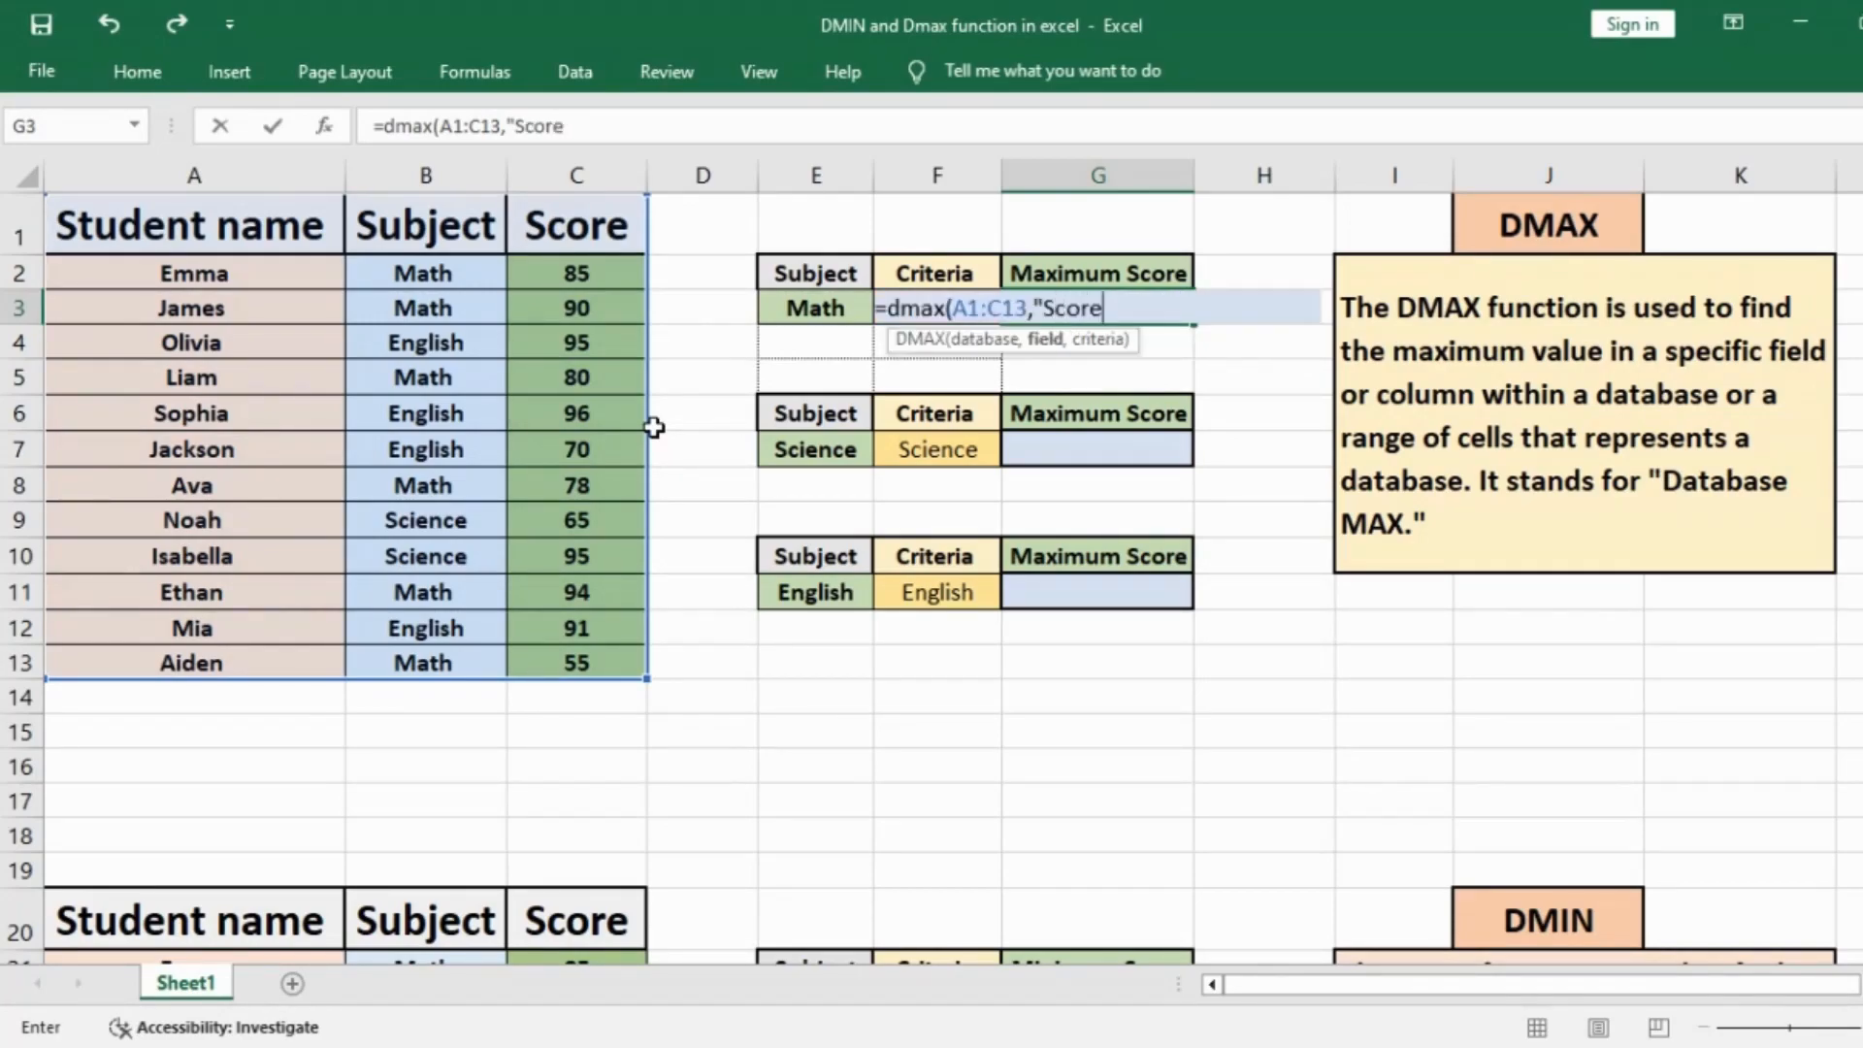
type("\",")
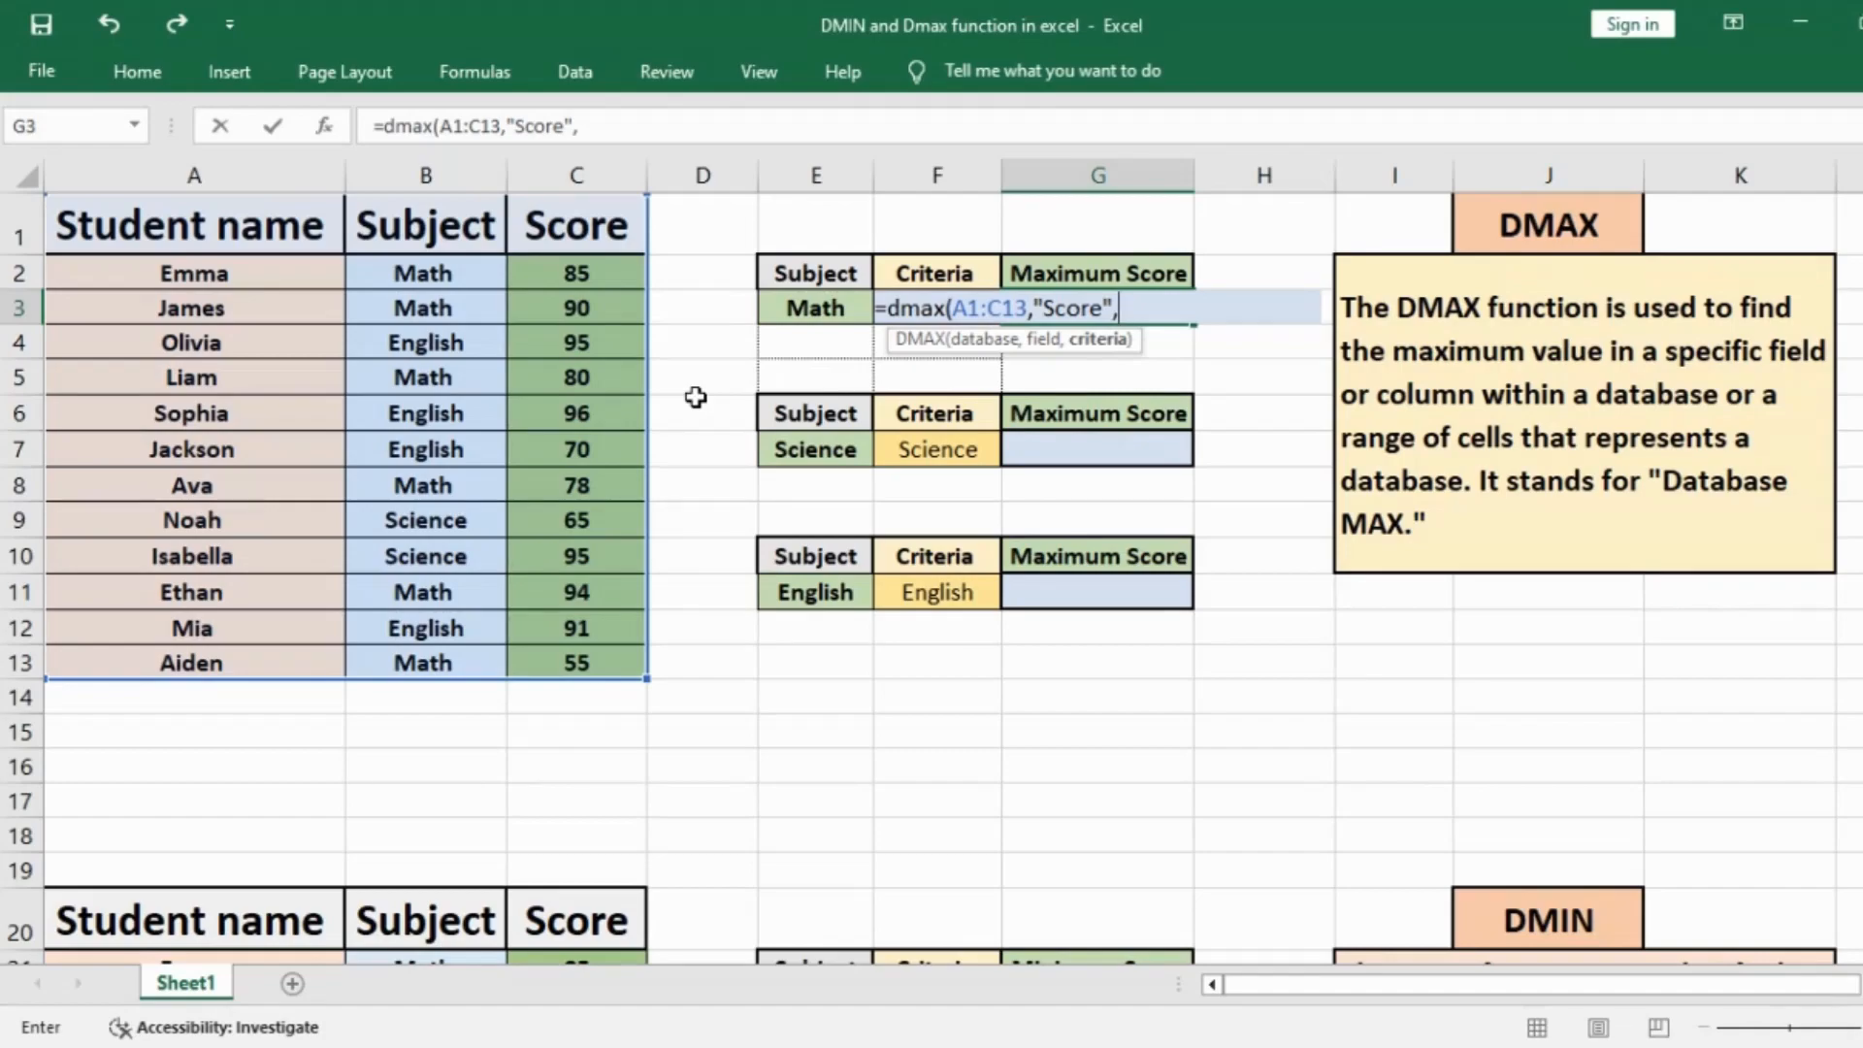
left_click(781, 277)
left_click_drag(781, 278, 832, 306)
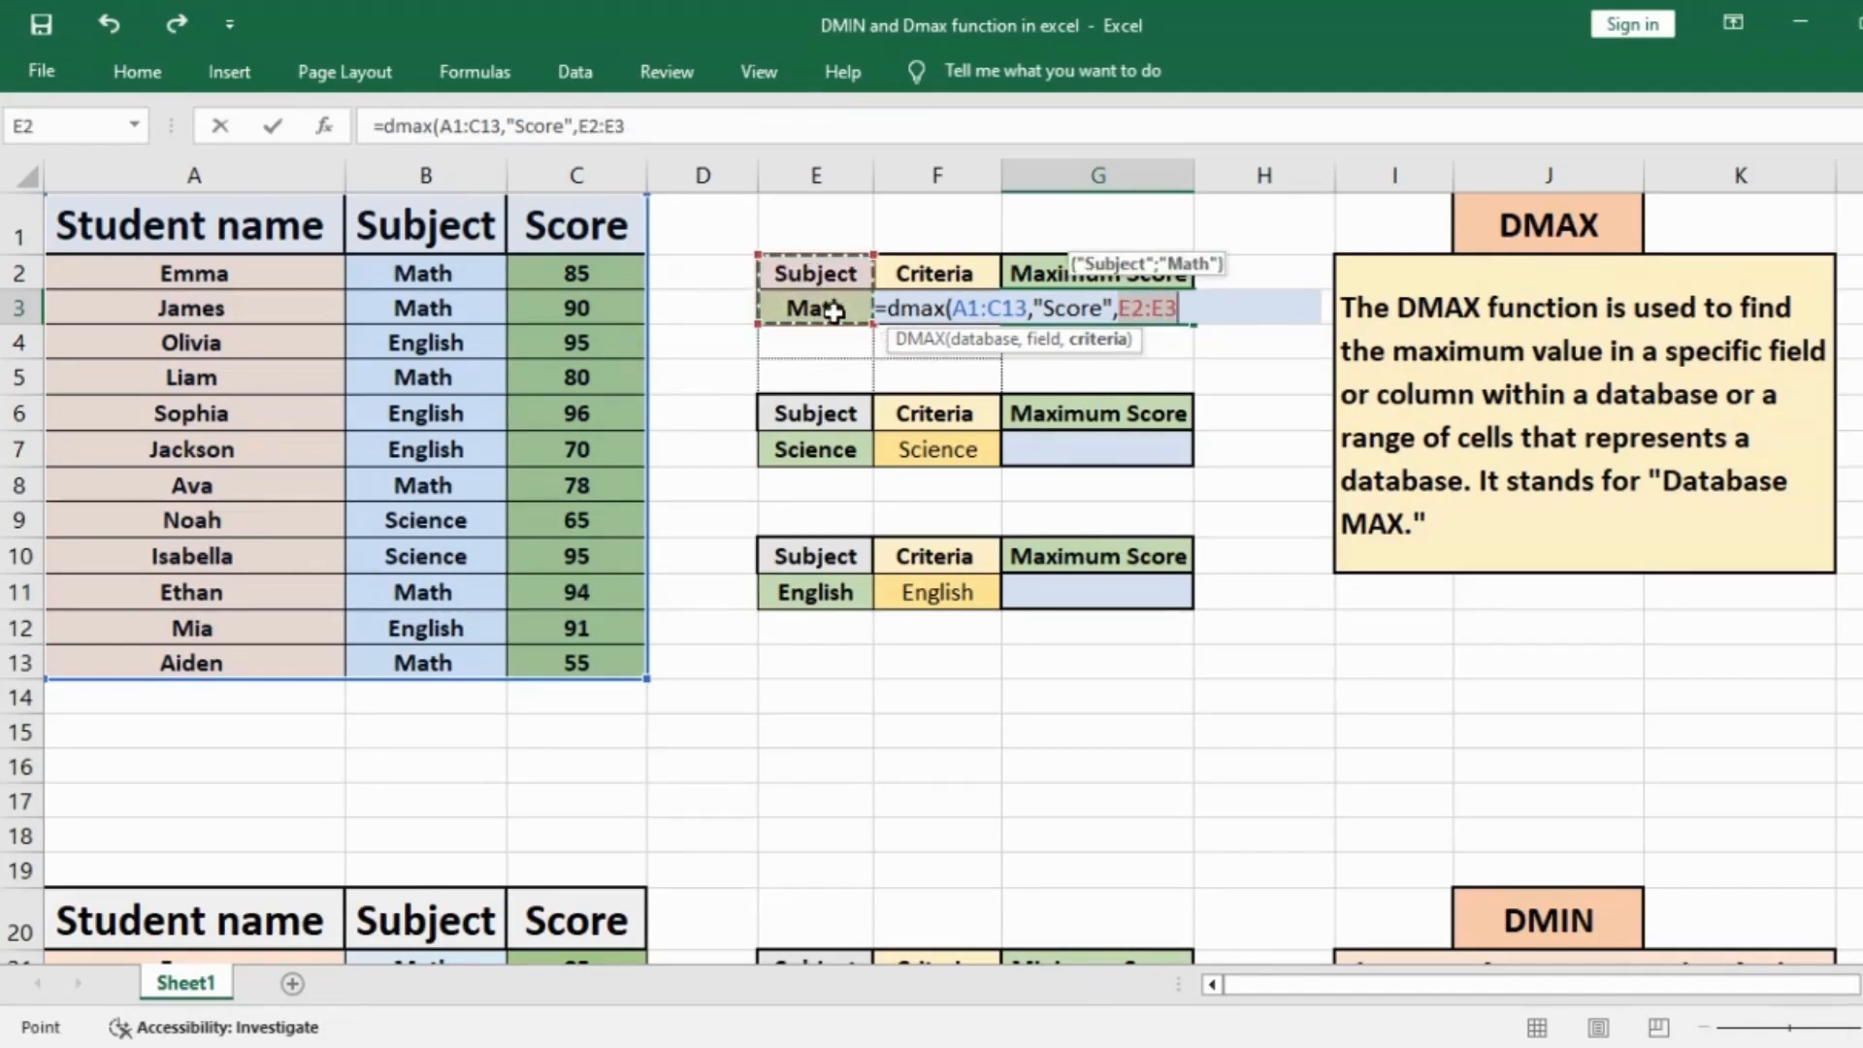
type(")")
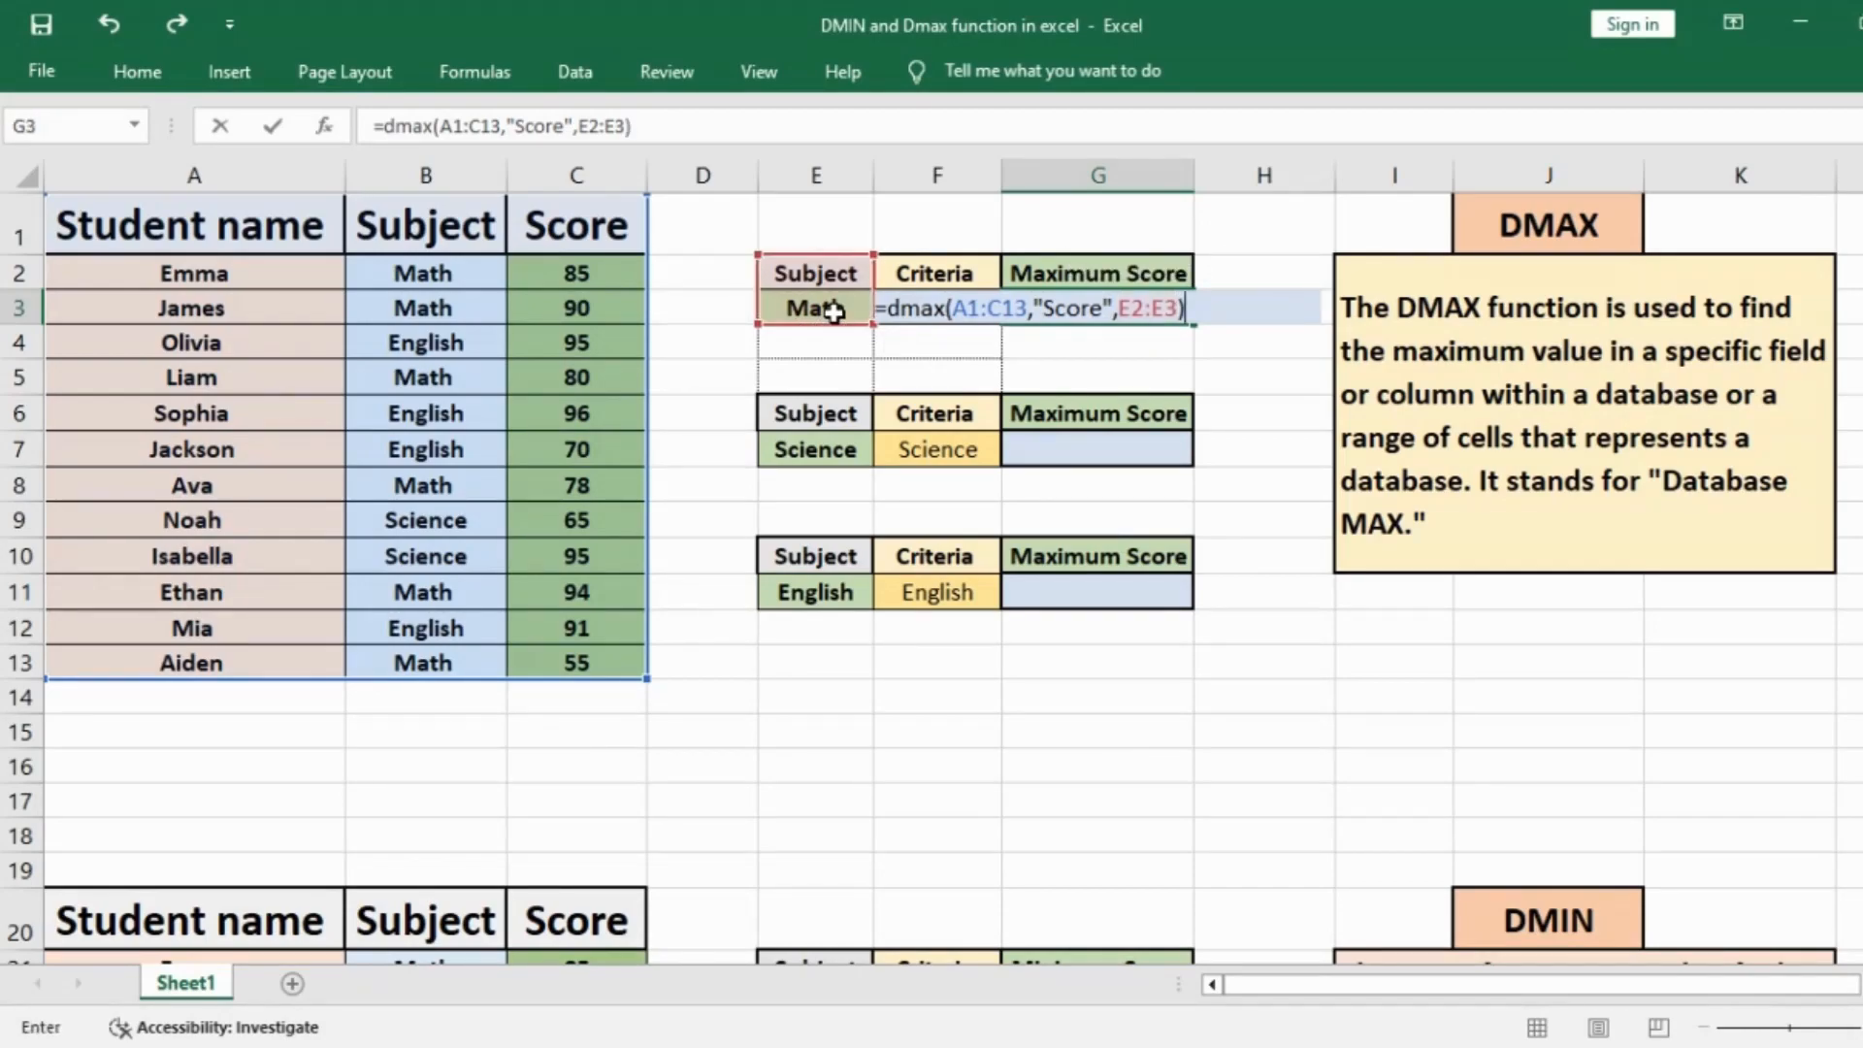
key("Return")
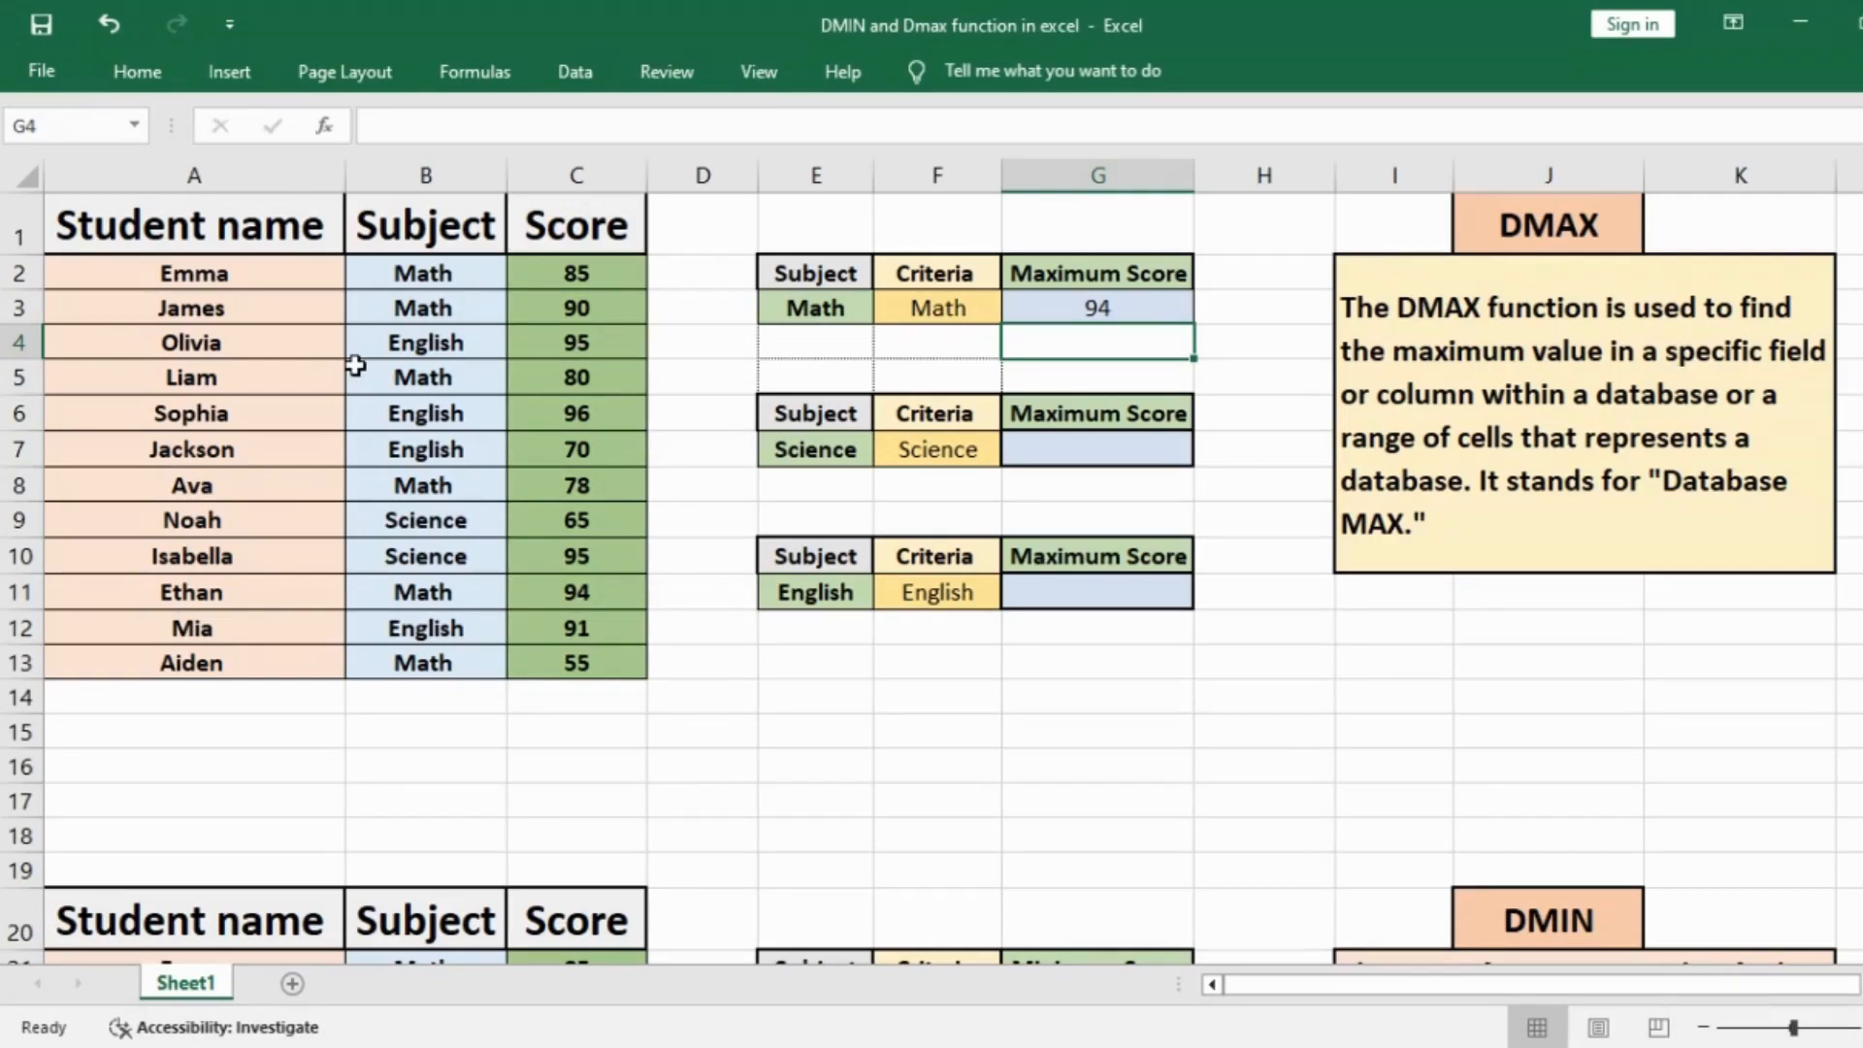
Step: Enter the formula =dmax(A1:C13,"Score",E6:E7) in cell G7 for the maximum Science score
left_click(886, 712)
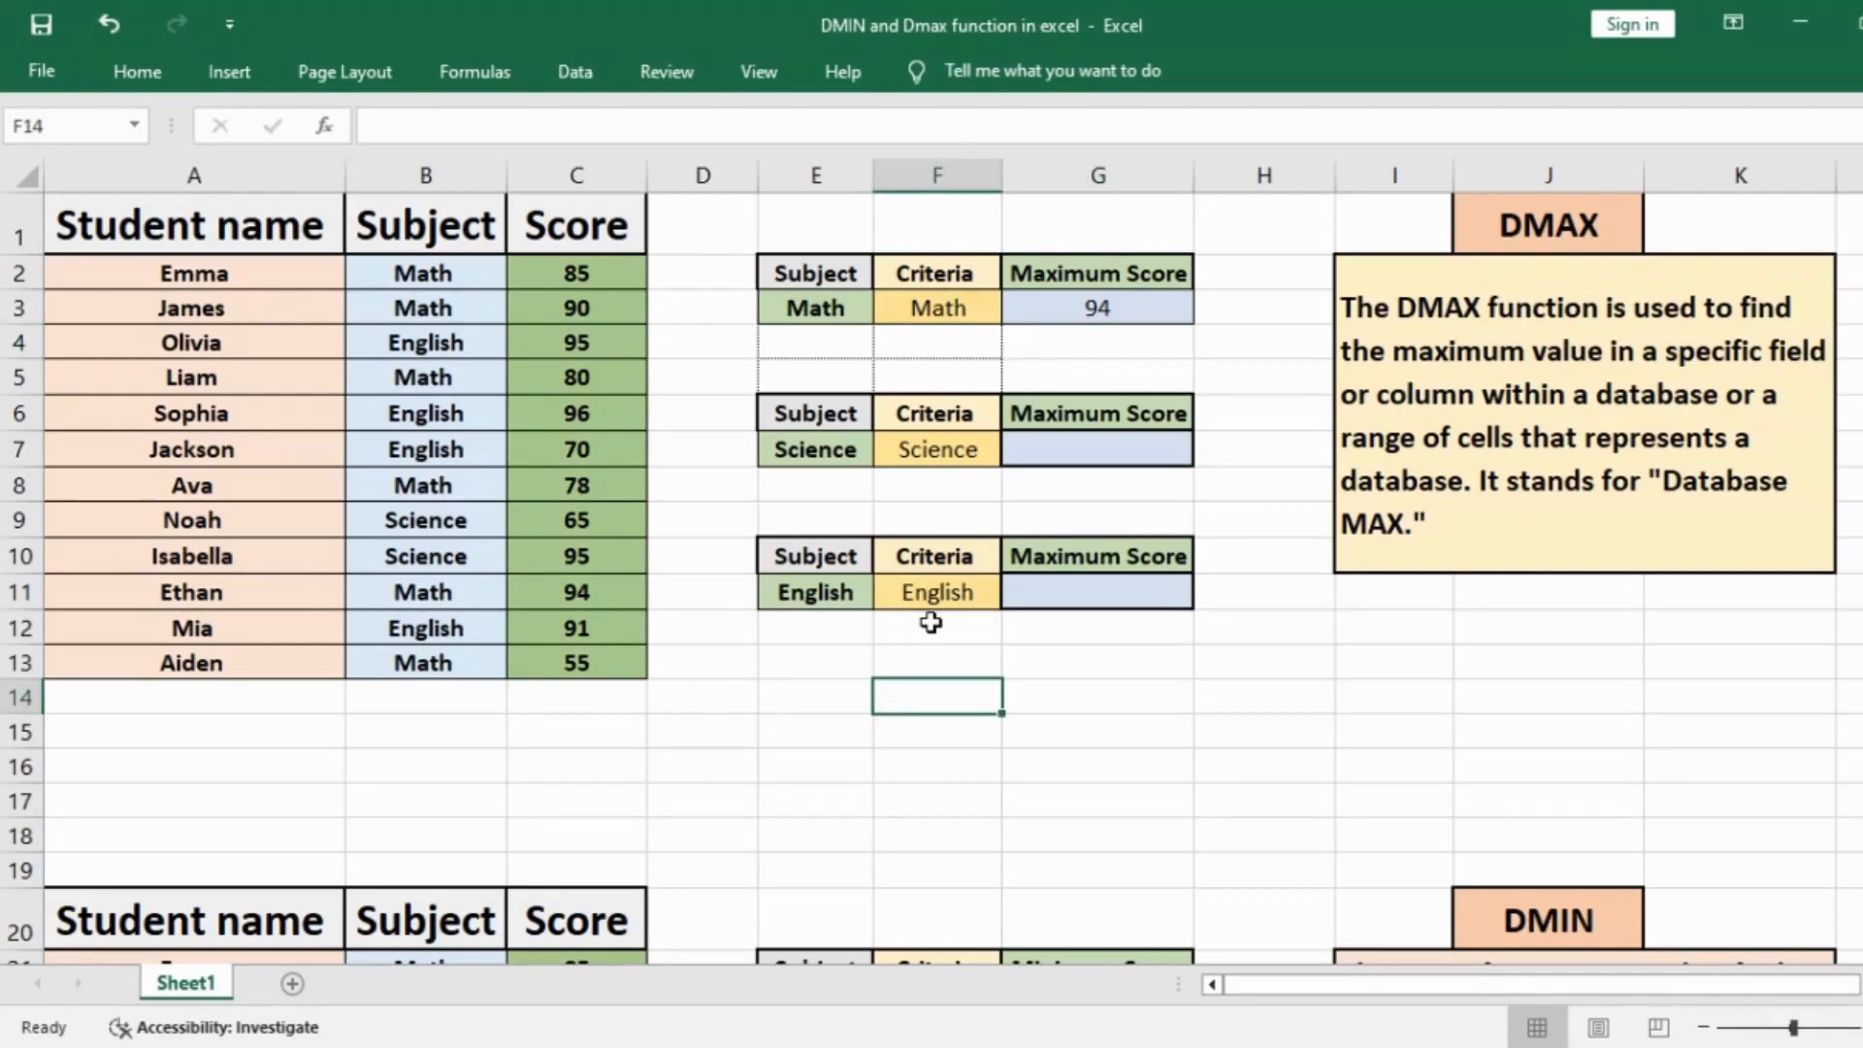
left_click(1087, 449)
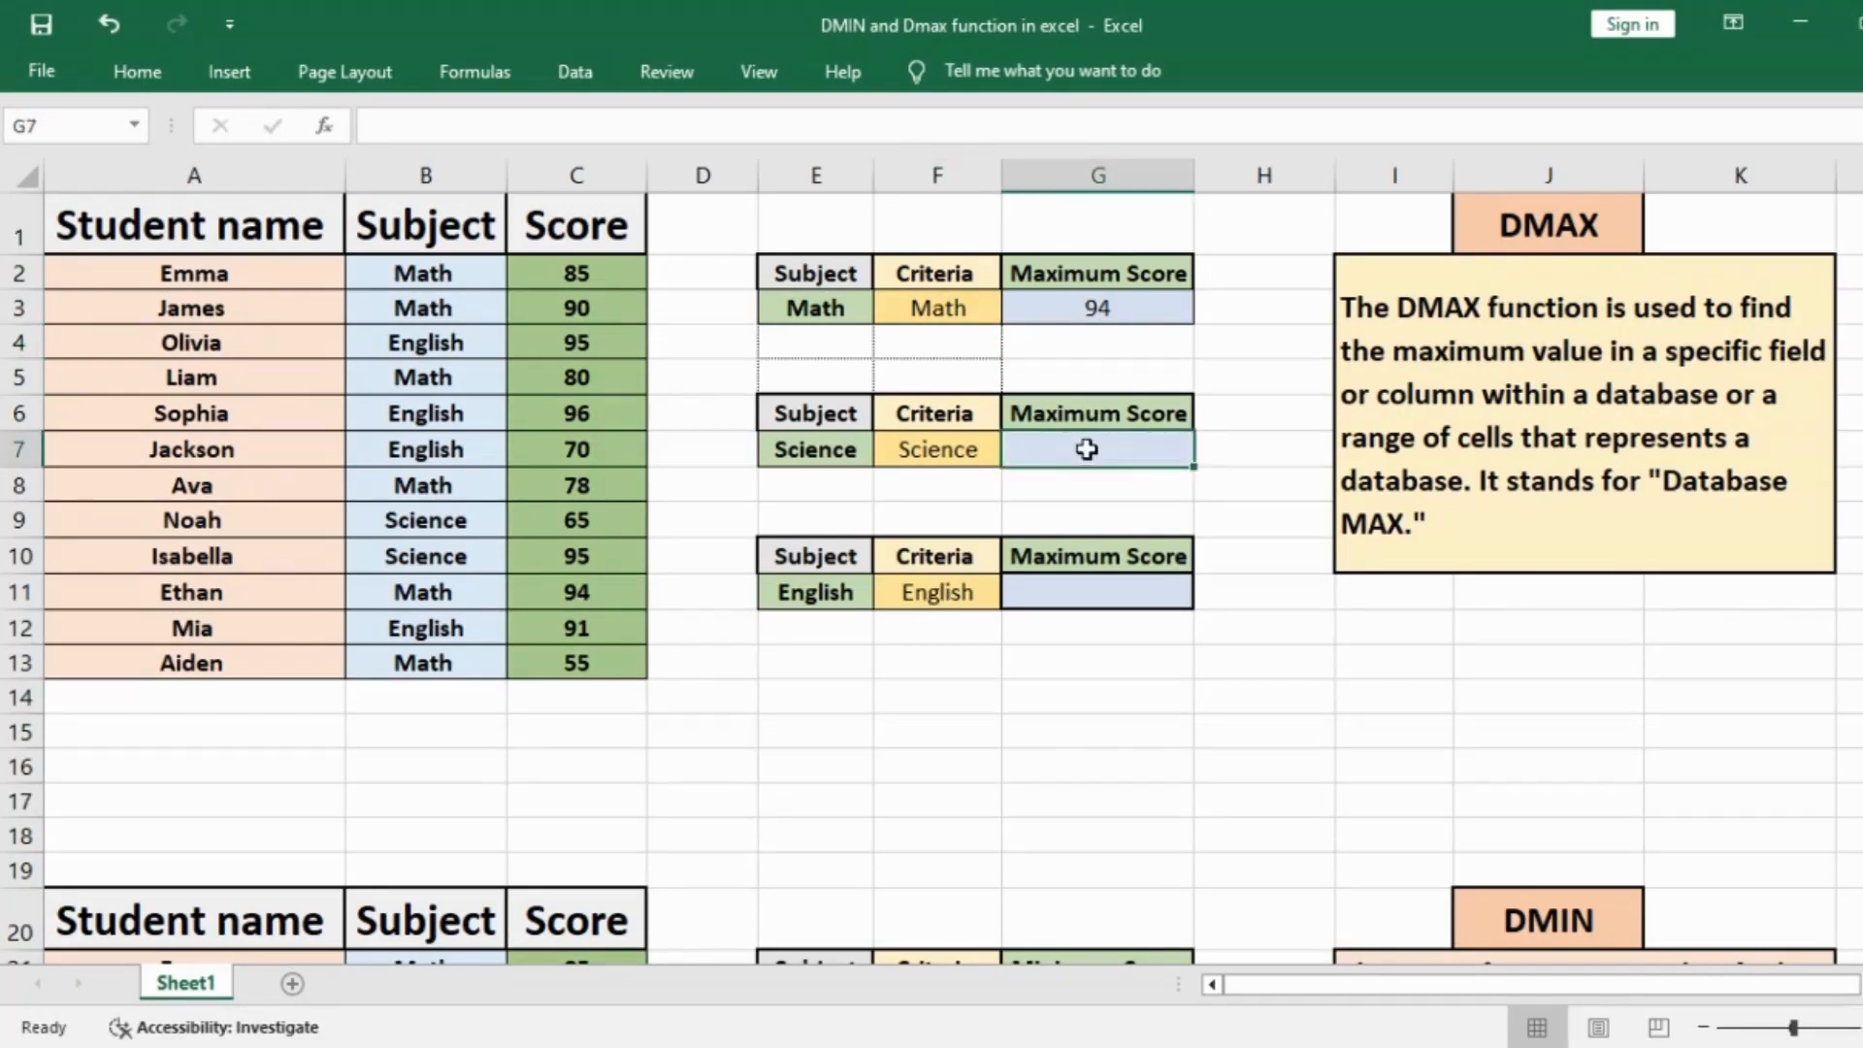
type("=dmax")
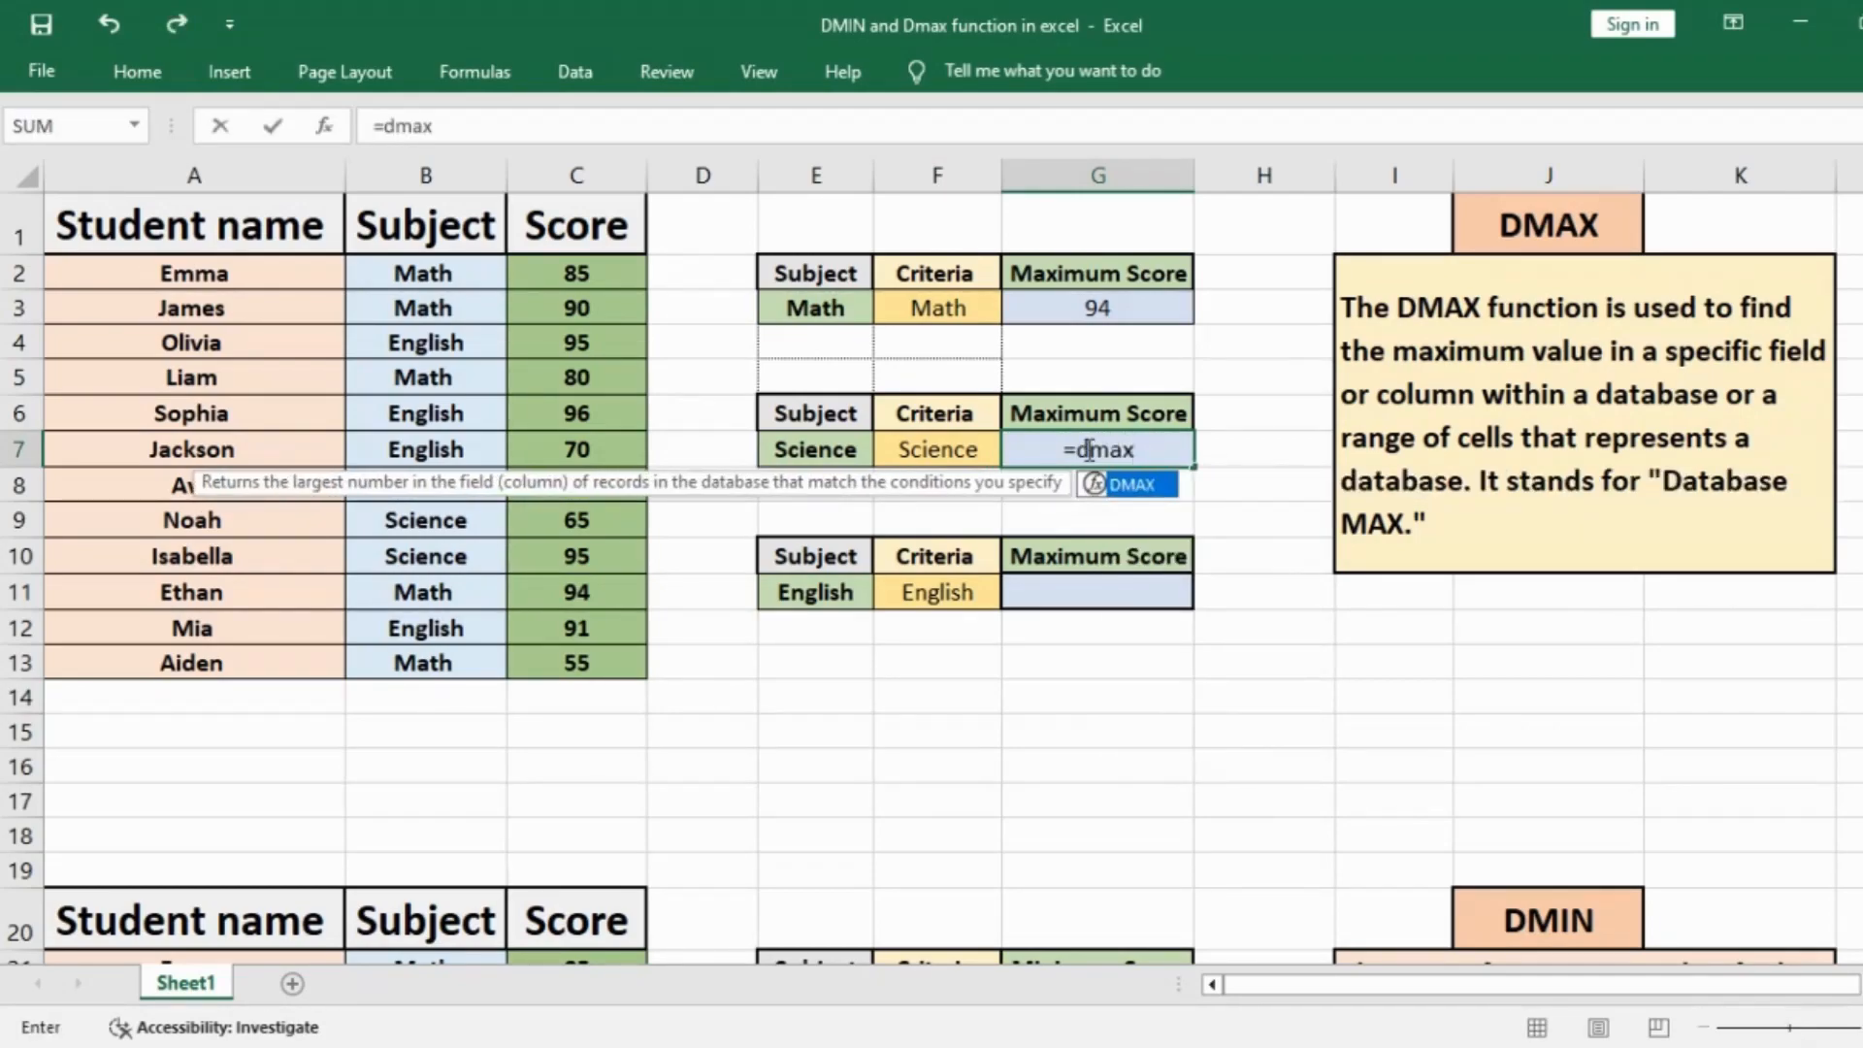
type("(")
left_click_drag(121, 229, 609, 671)
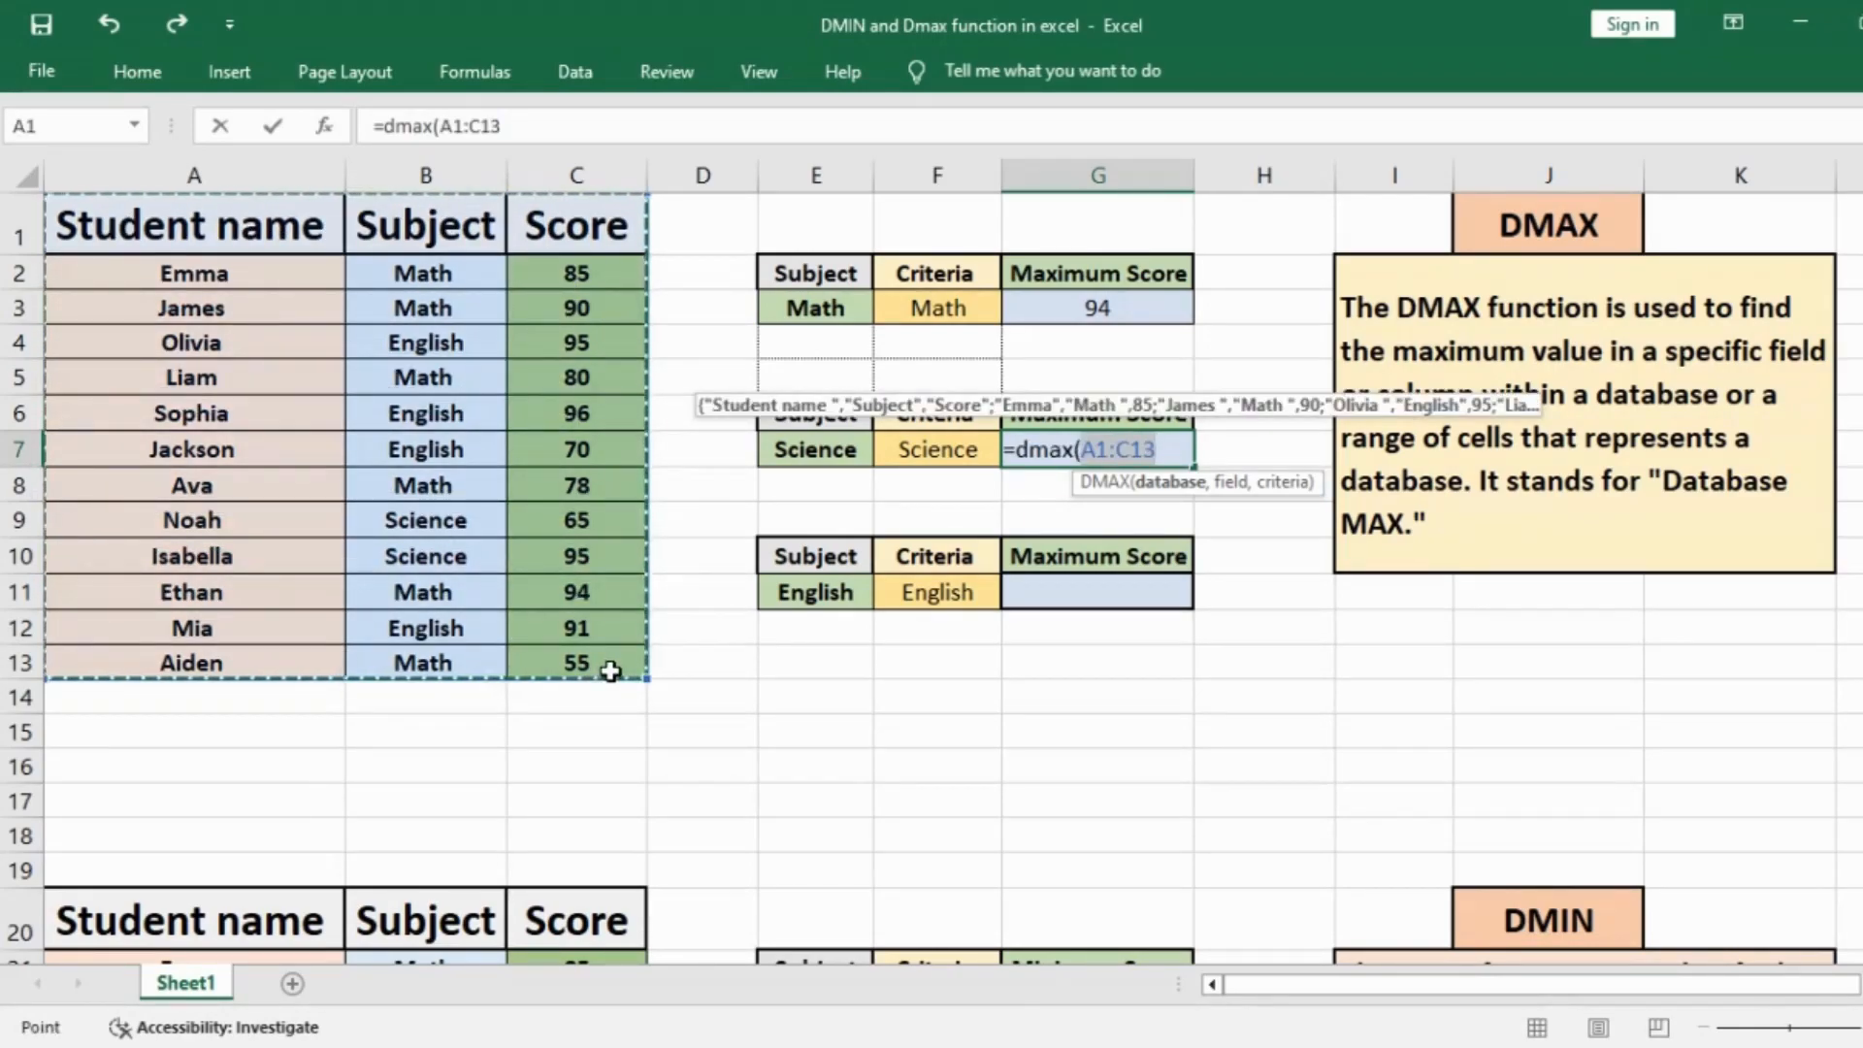
type(",")
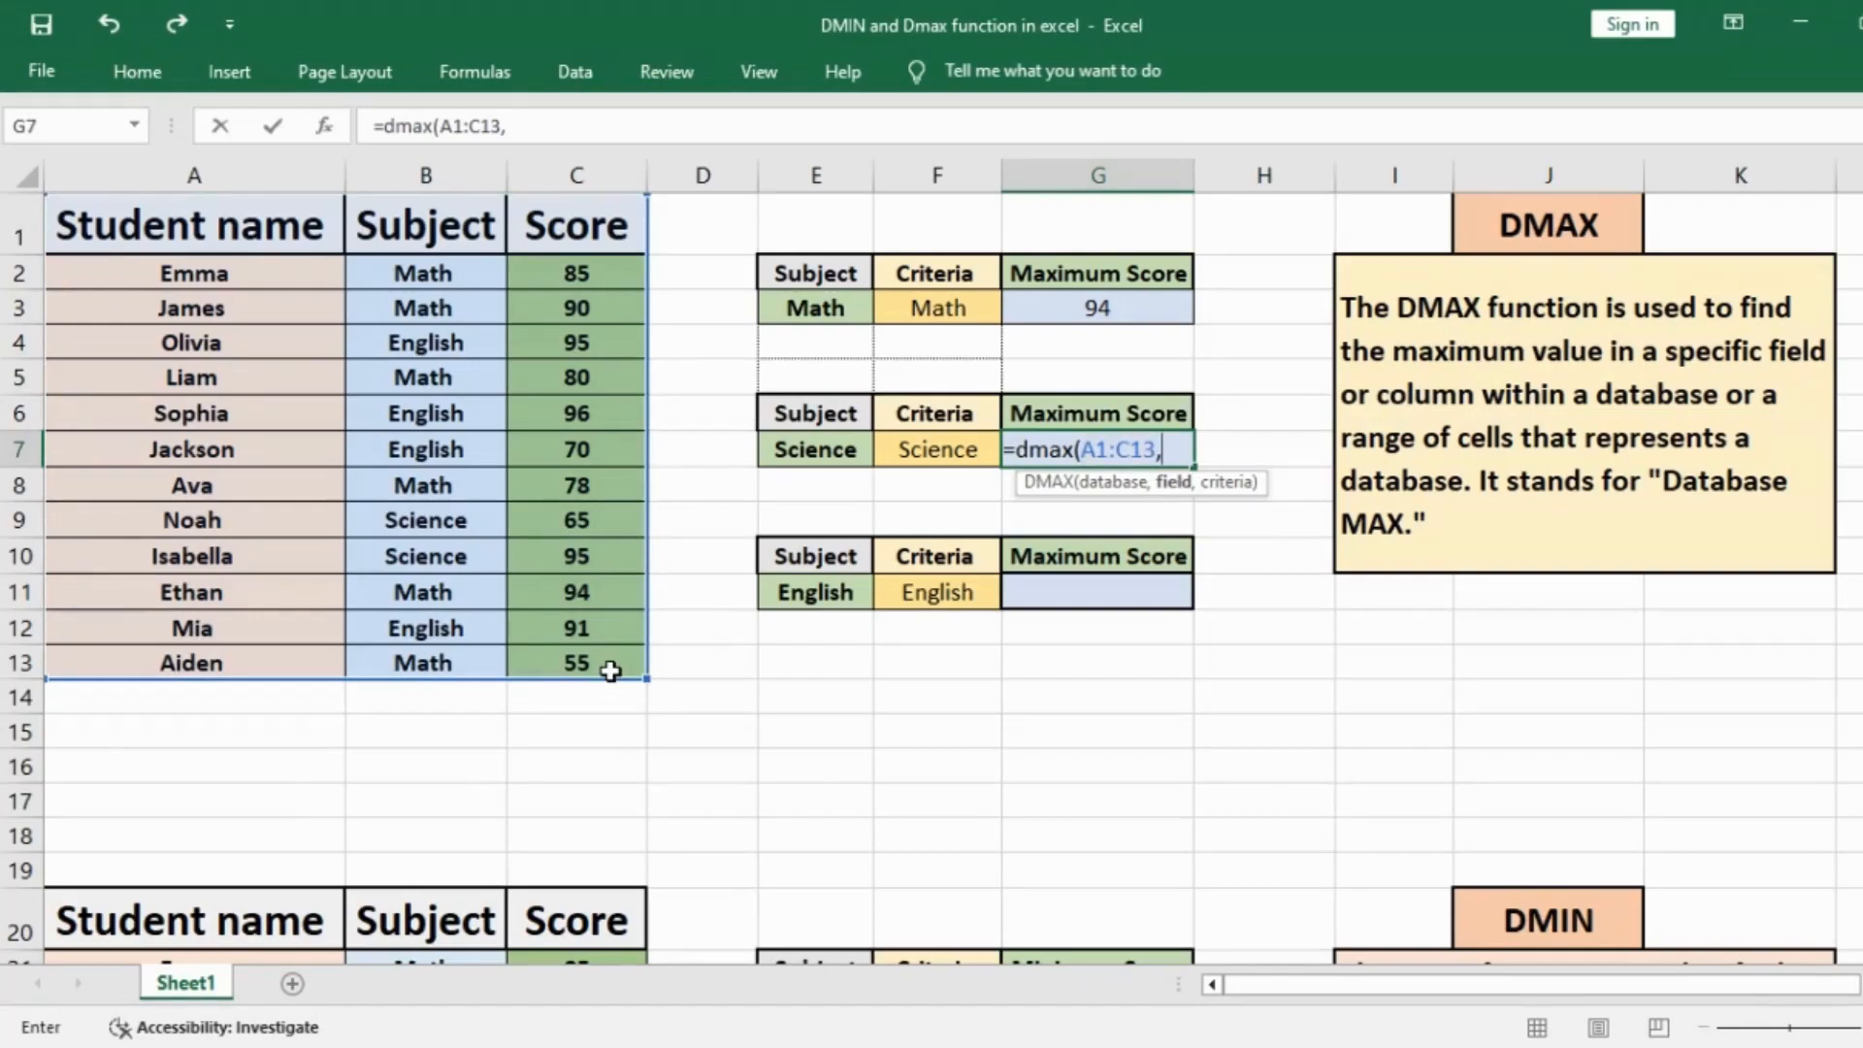
type("\"Score")
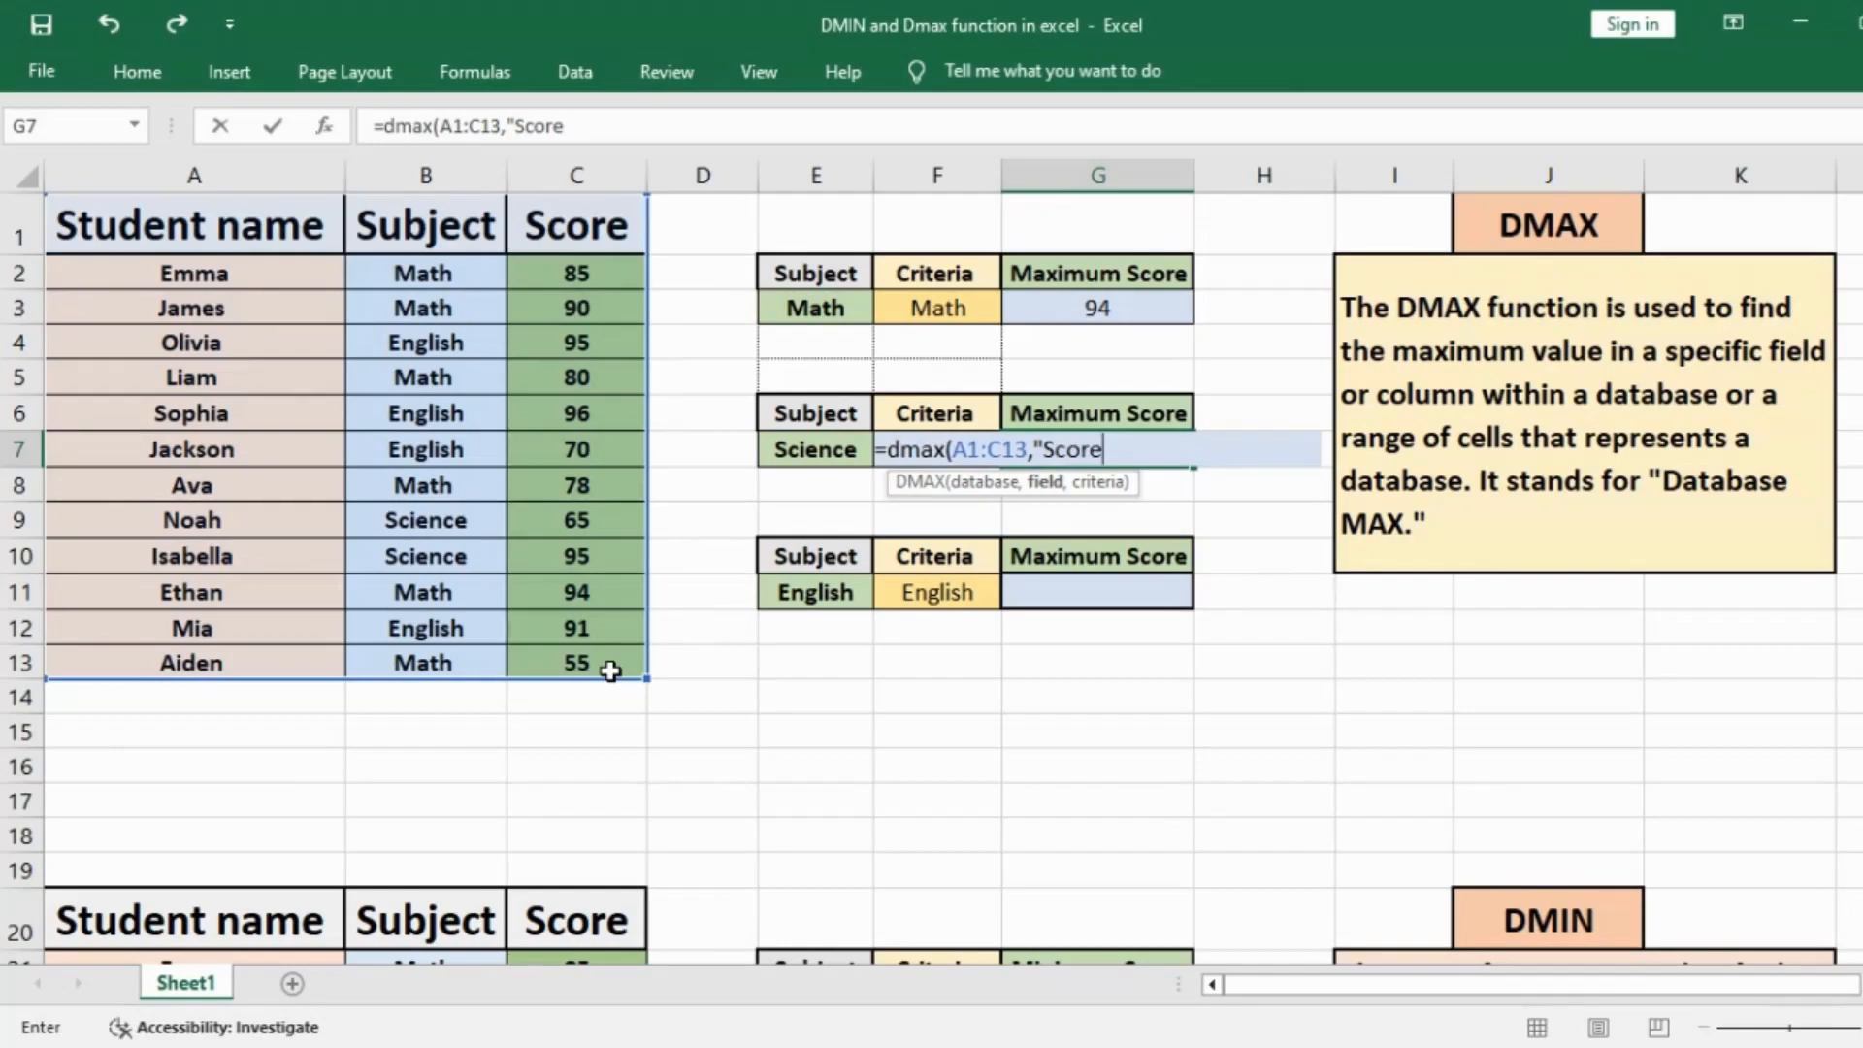
type("\",")
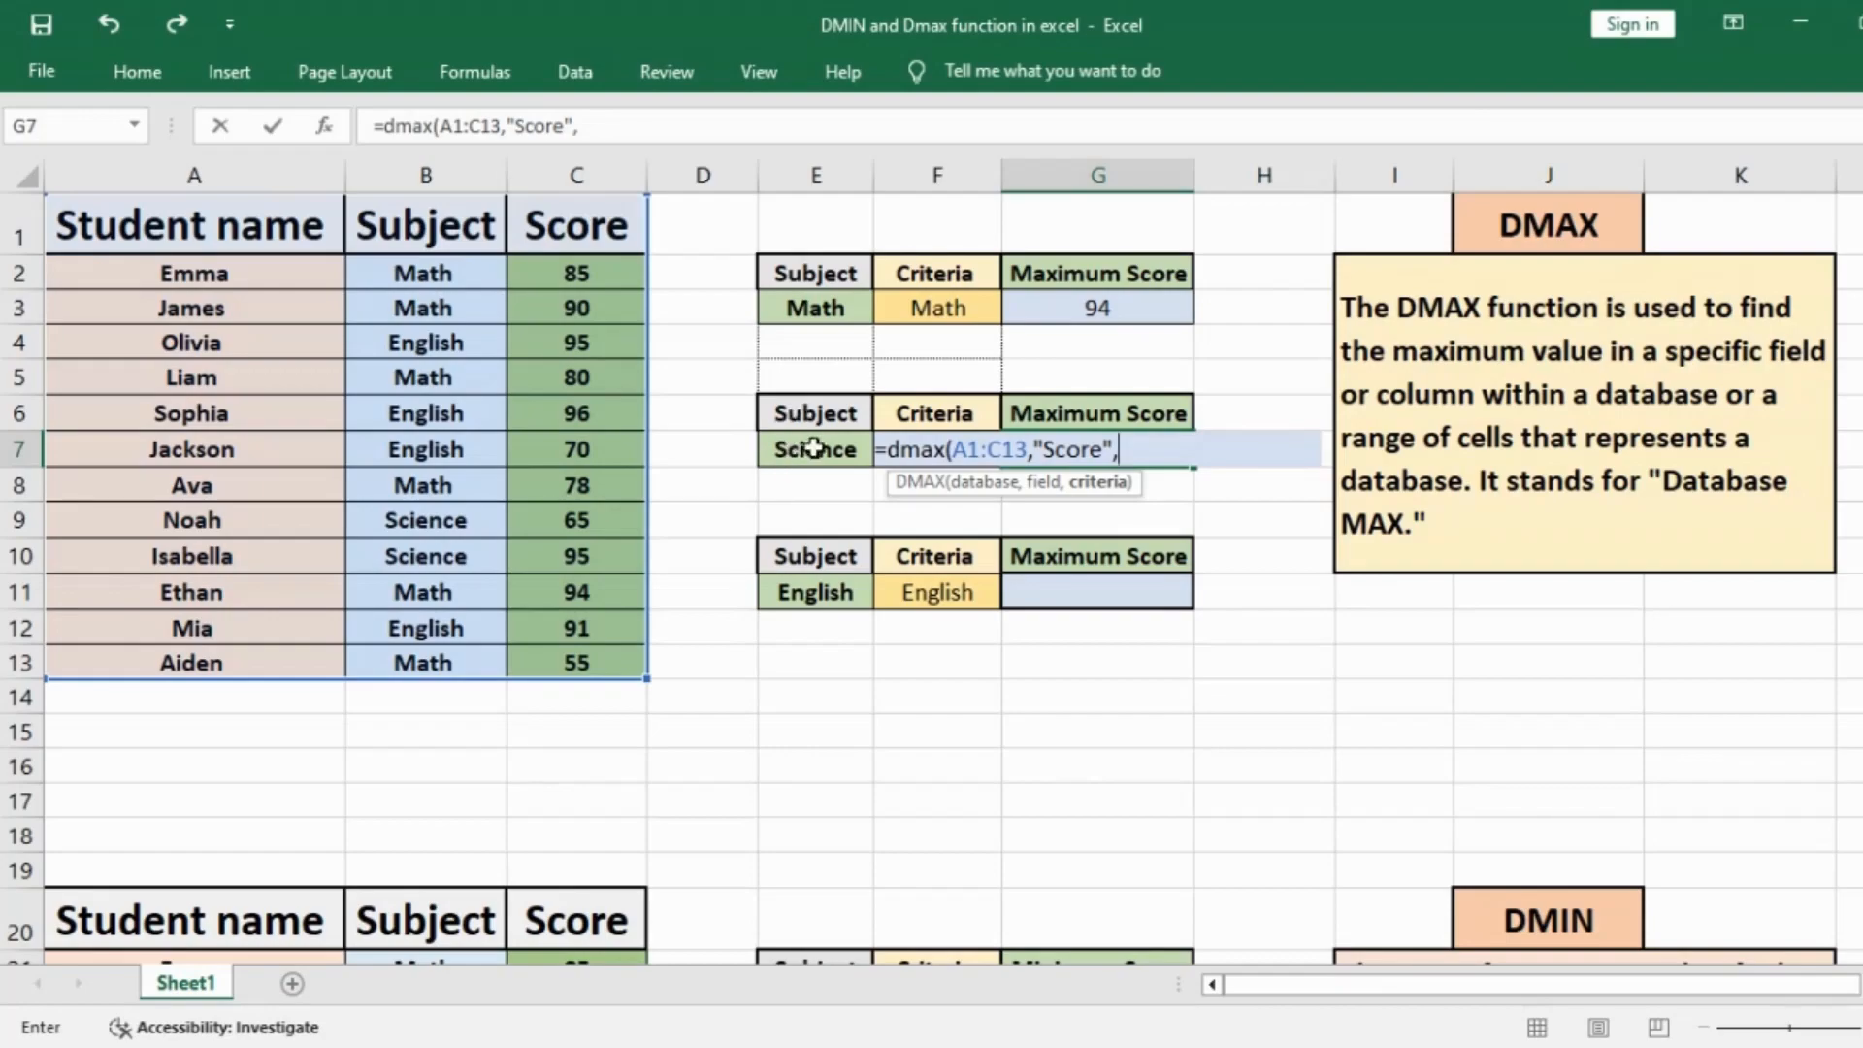
left_click_drag(787, 419, 846, 449)
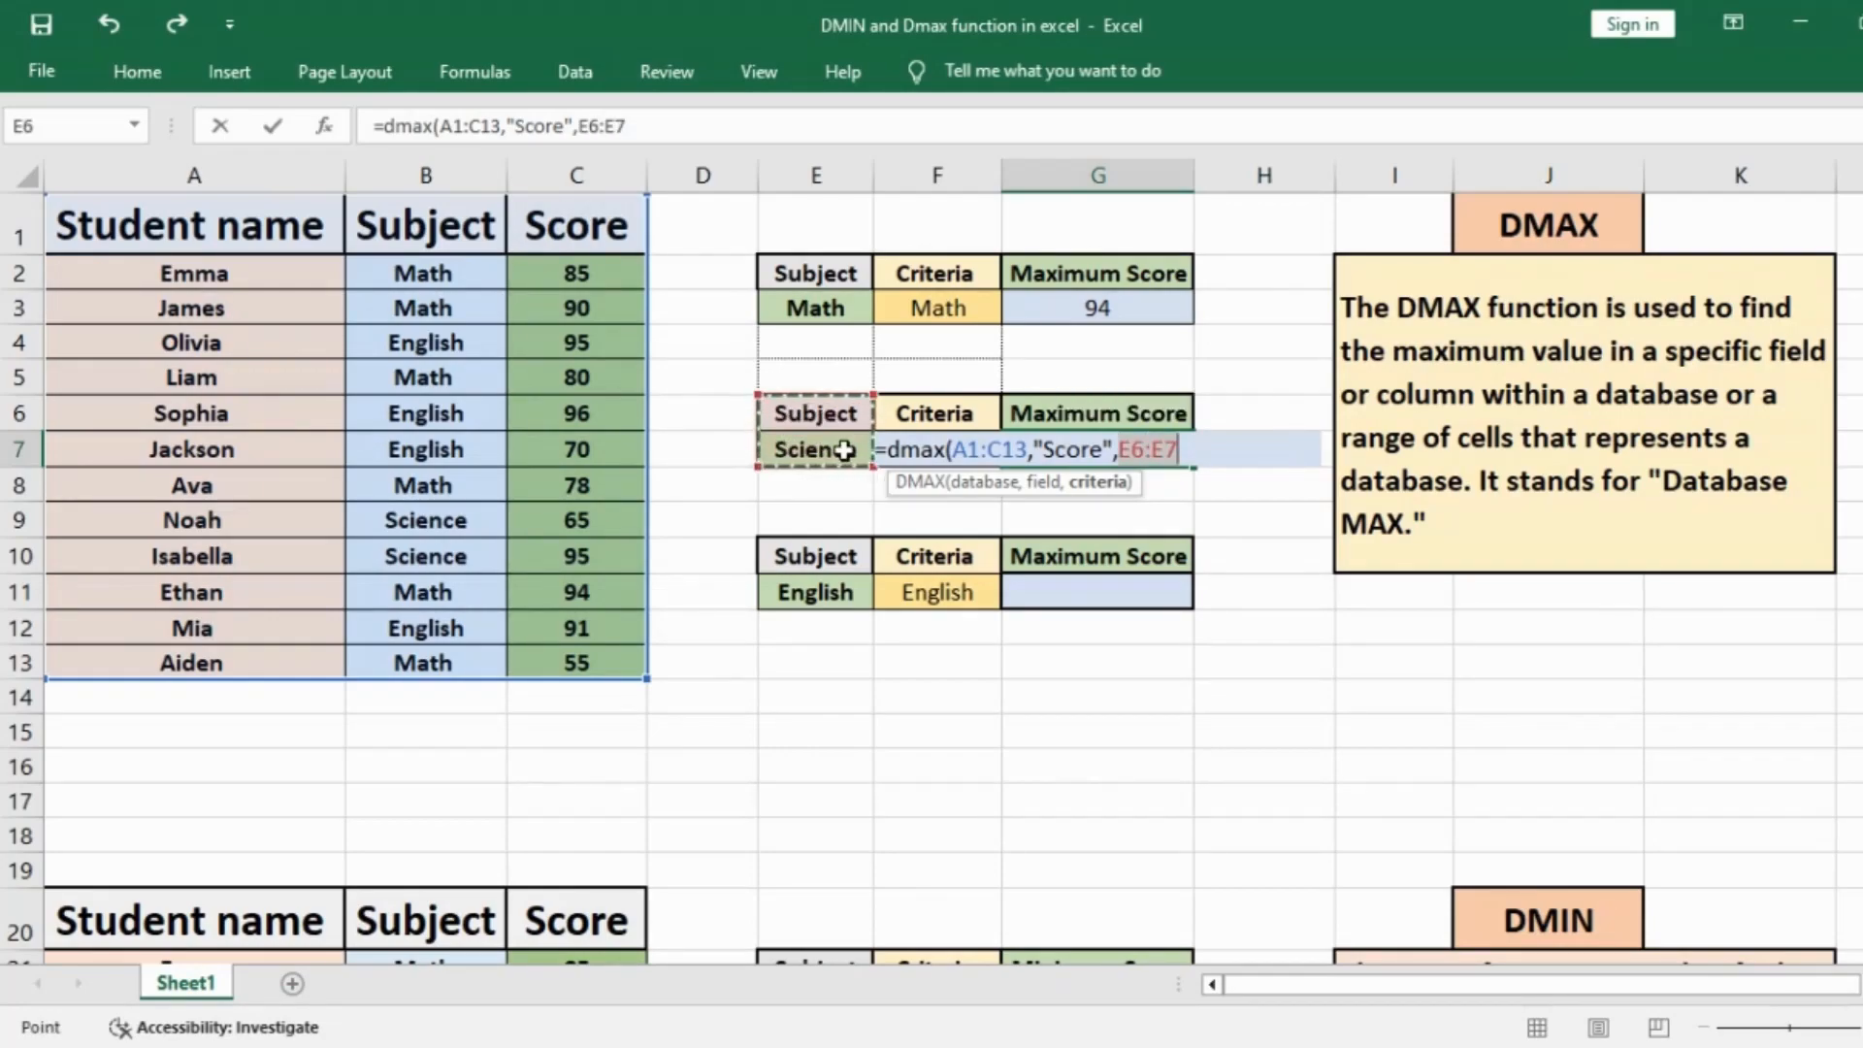
type(")")
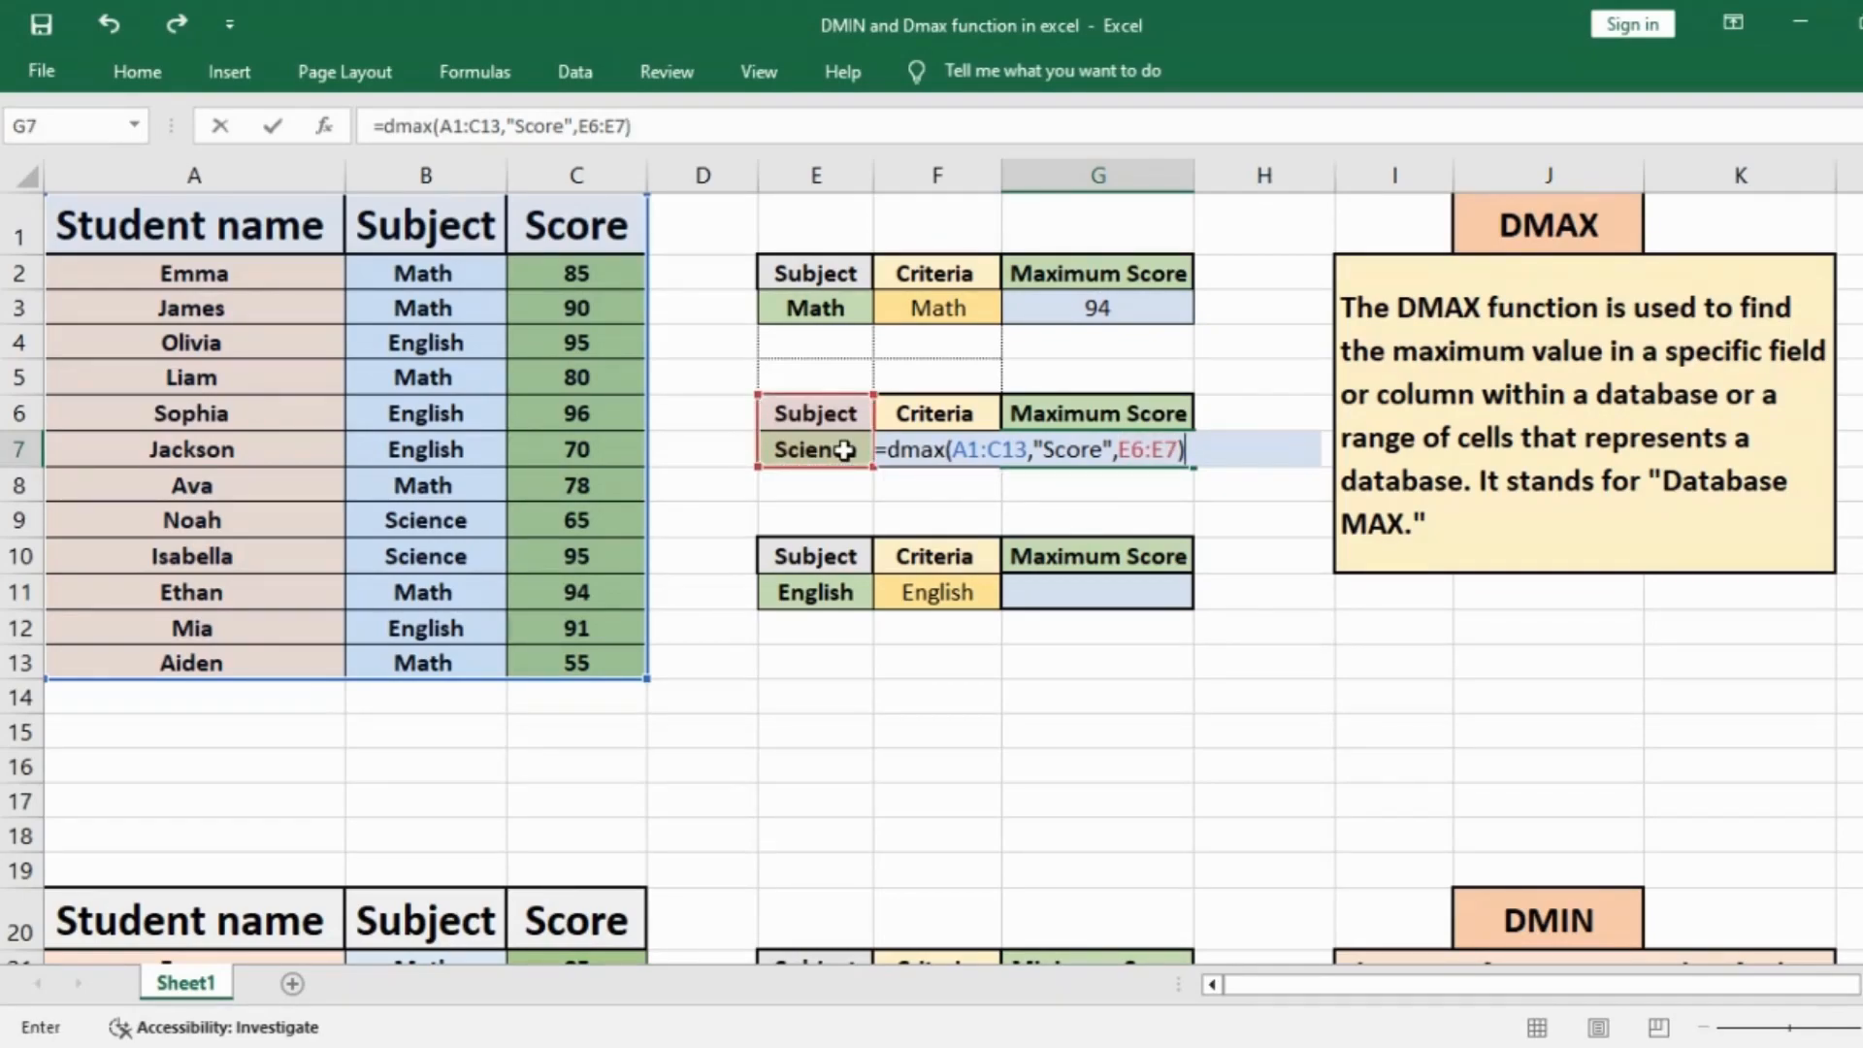
key("Return")
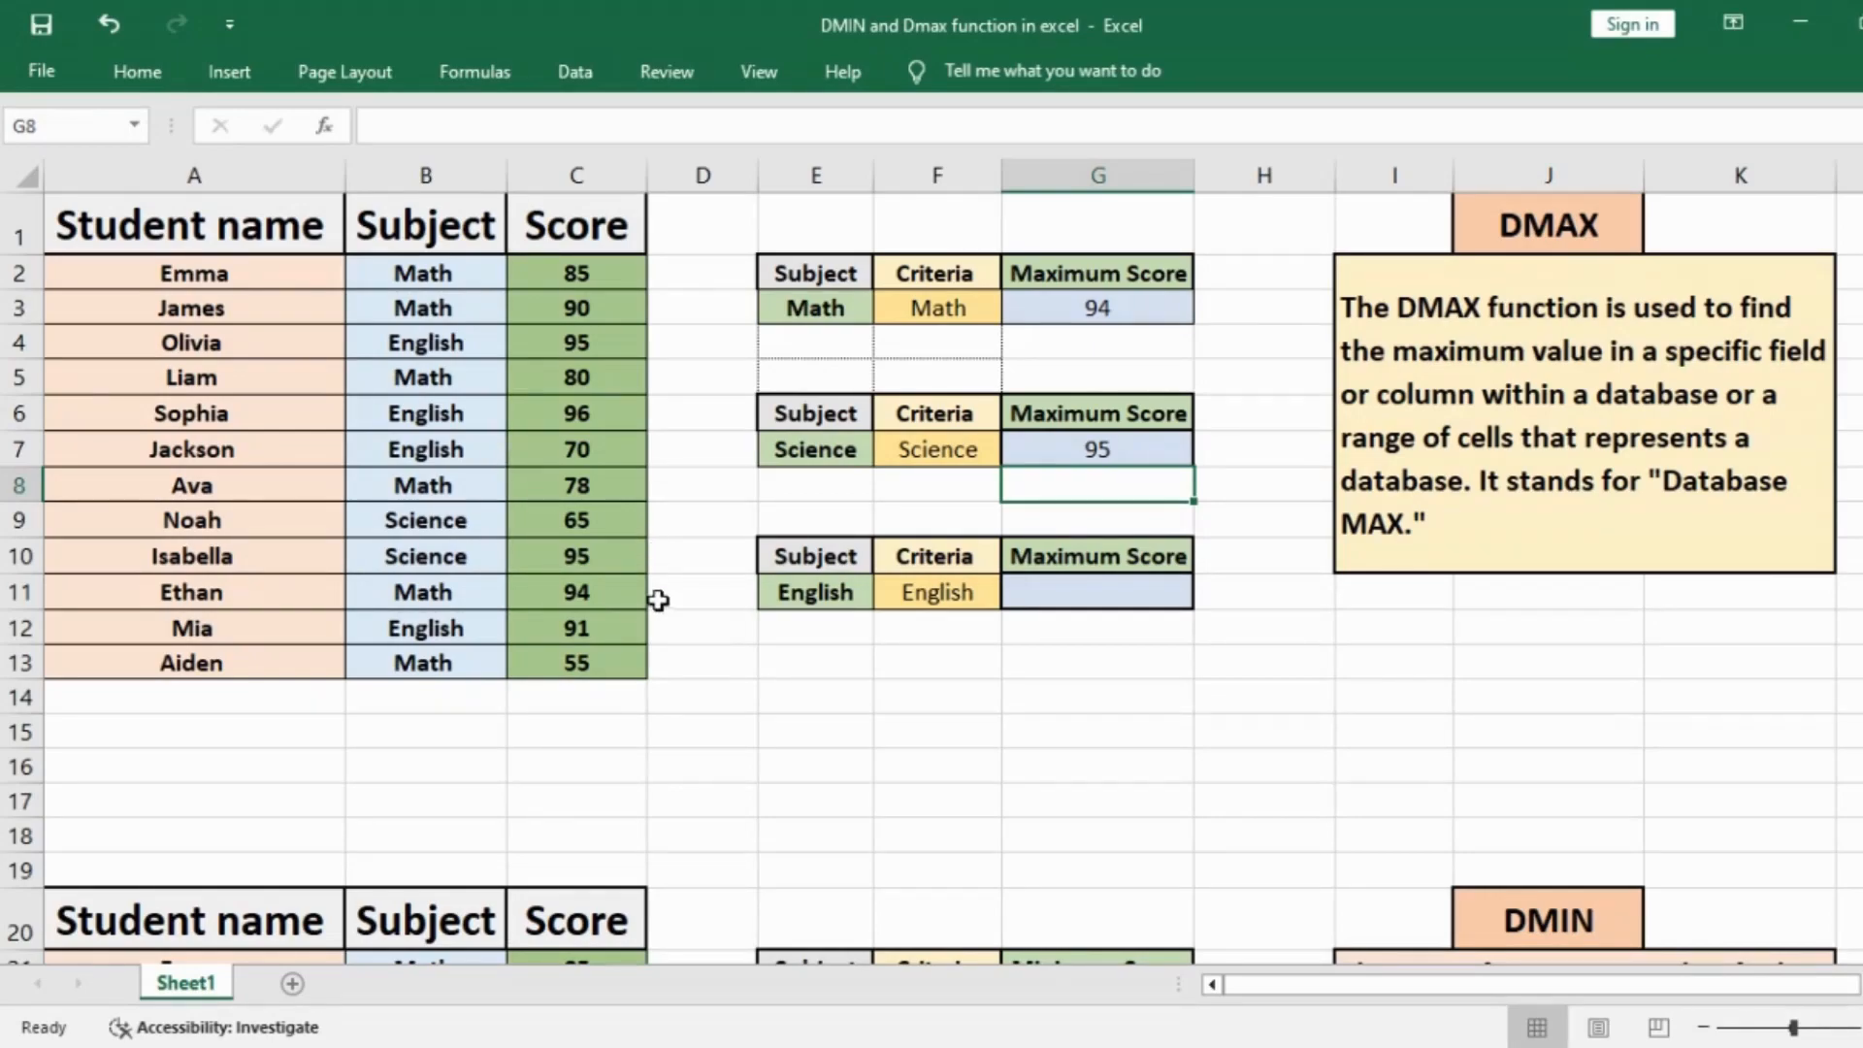
Step: Enter the formula =dmin(A20:C32,"Score",E21:E22) in cell G22 for the minimum Math score
scroll(657, 597, "down", 3)
scroll(656, 601, "down", 2)
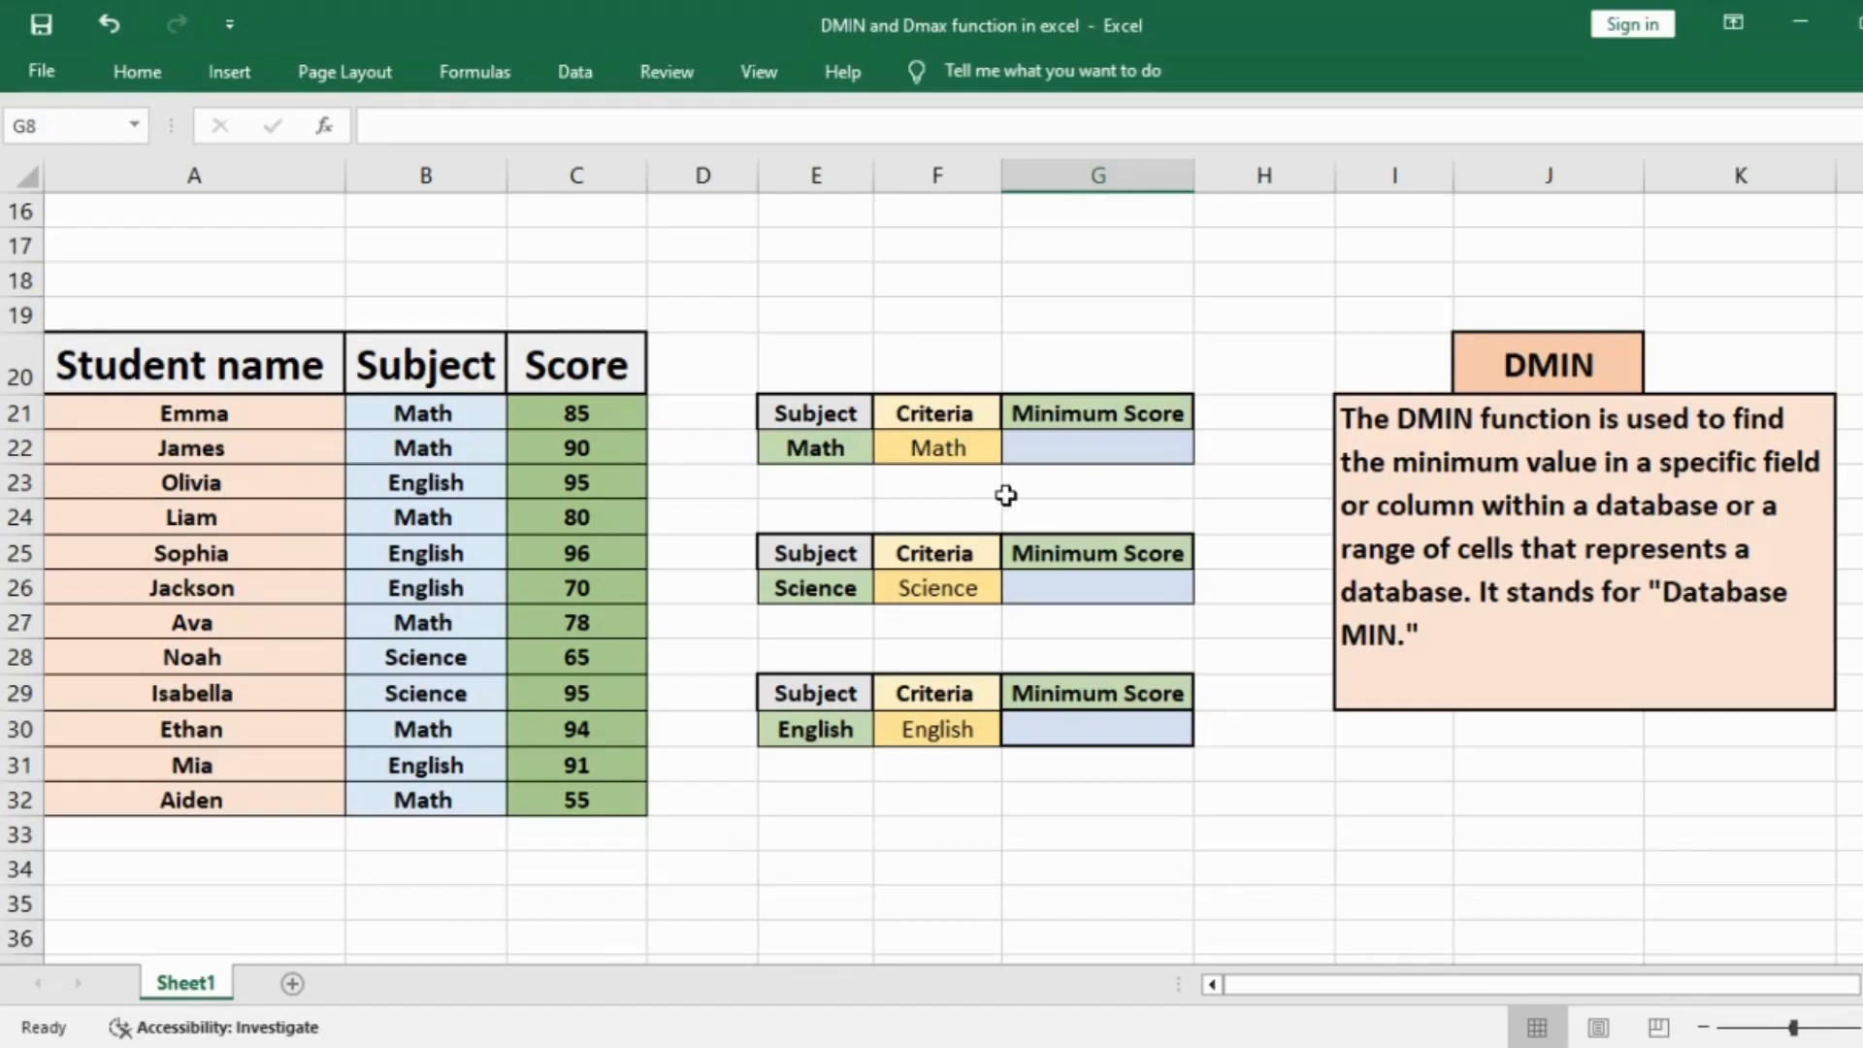
left_click(1103, 451)
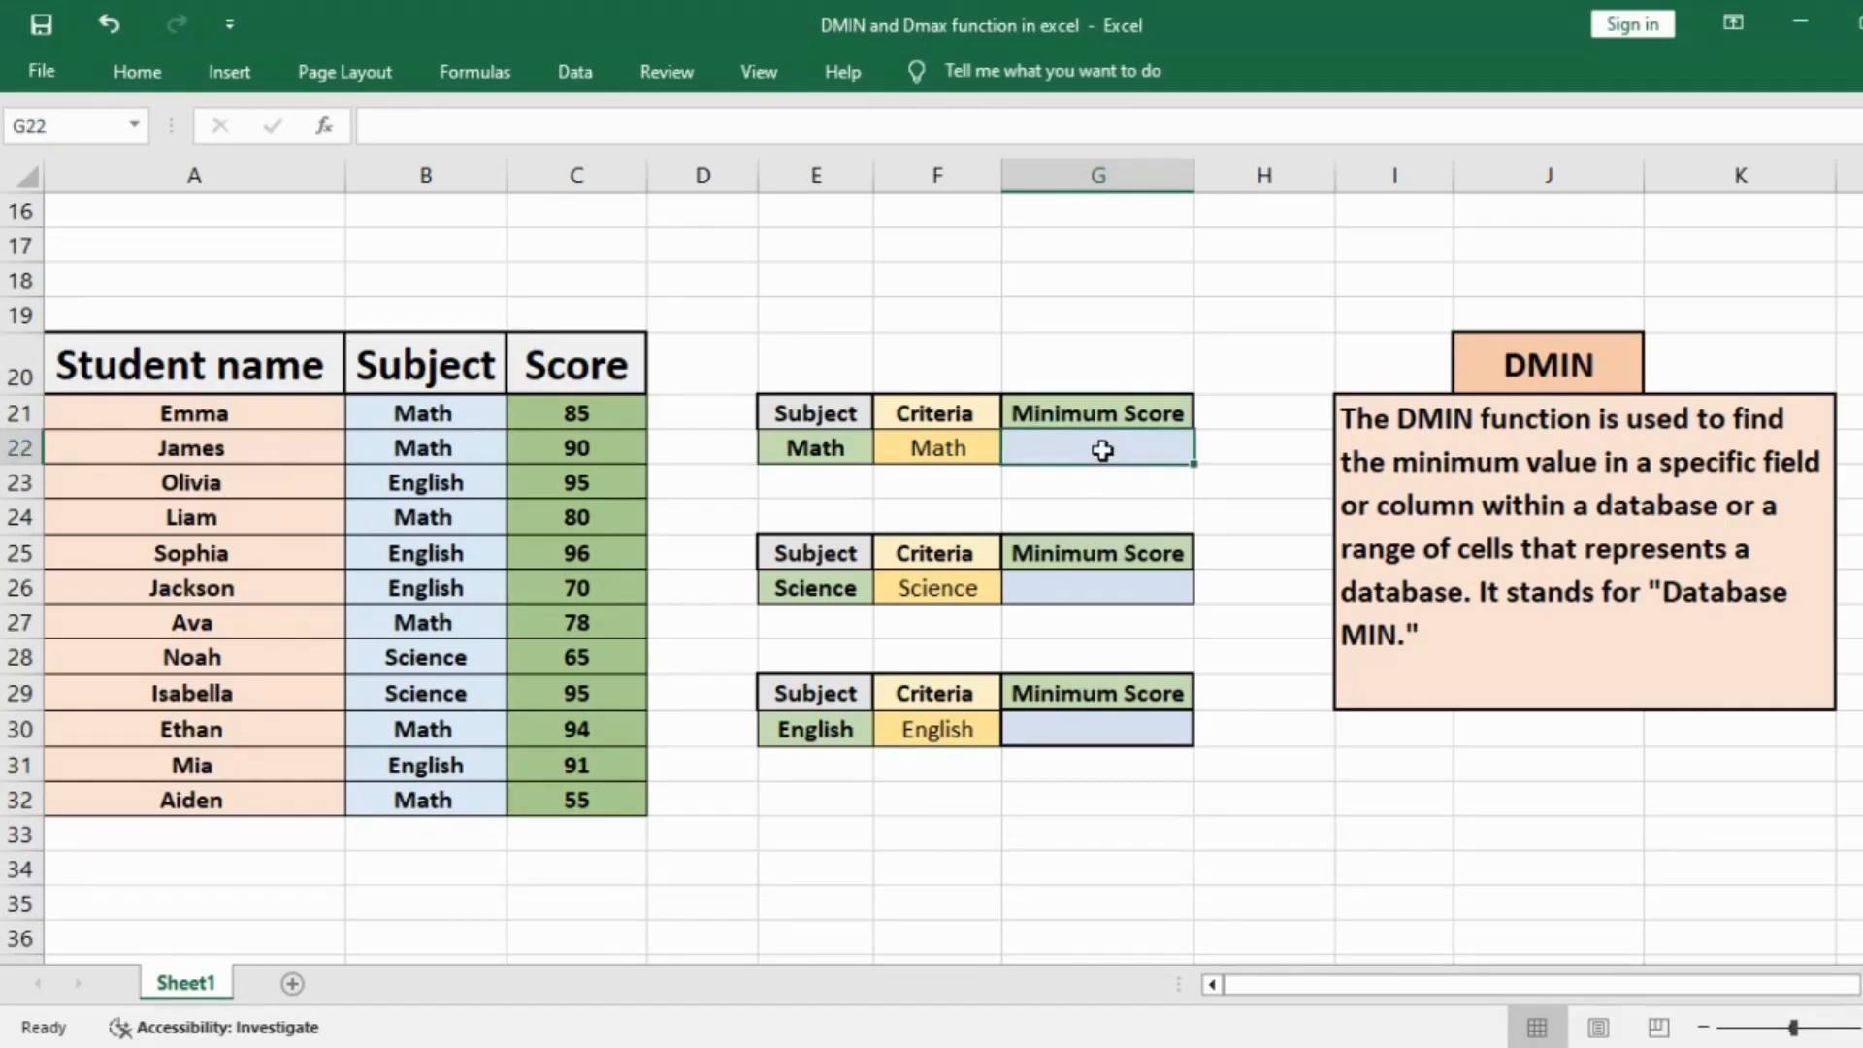
type("=dmin")
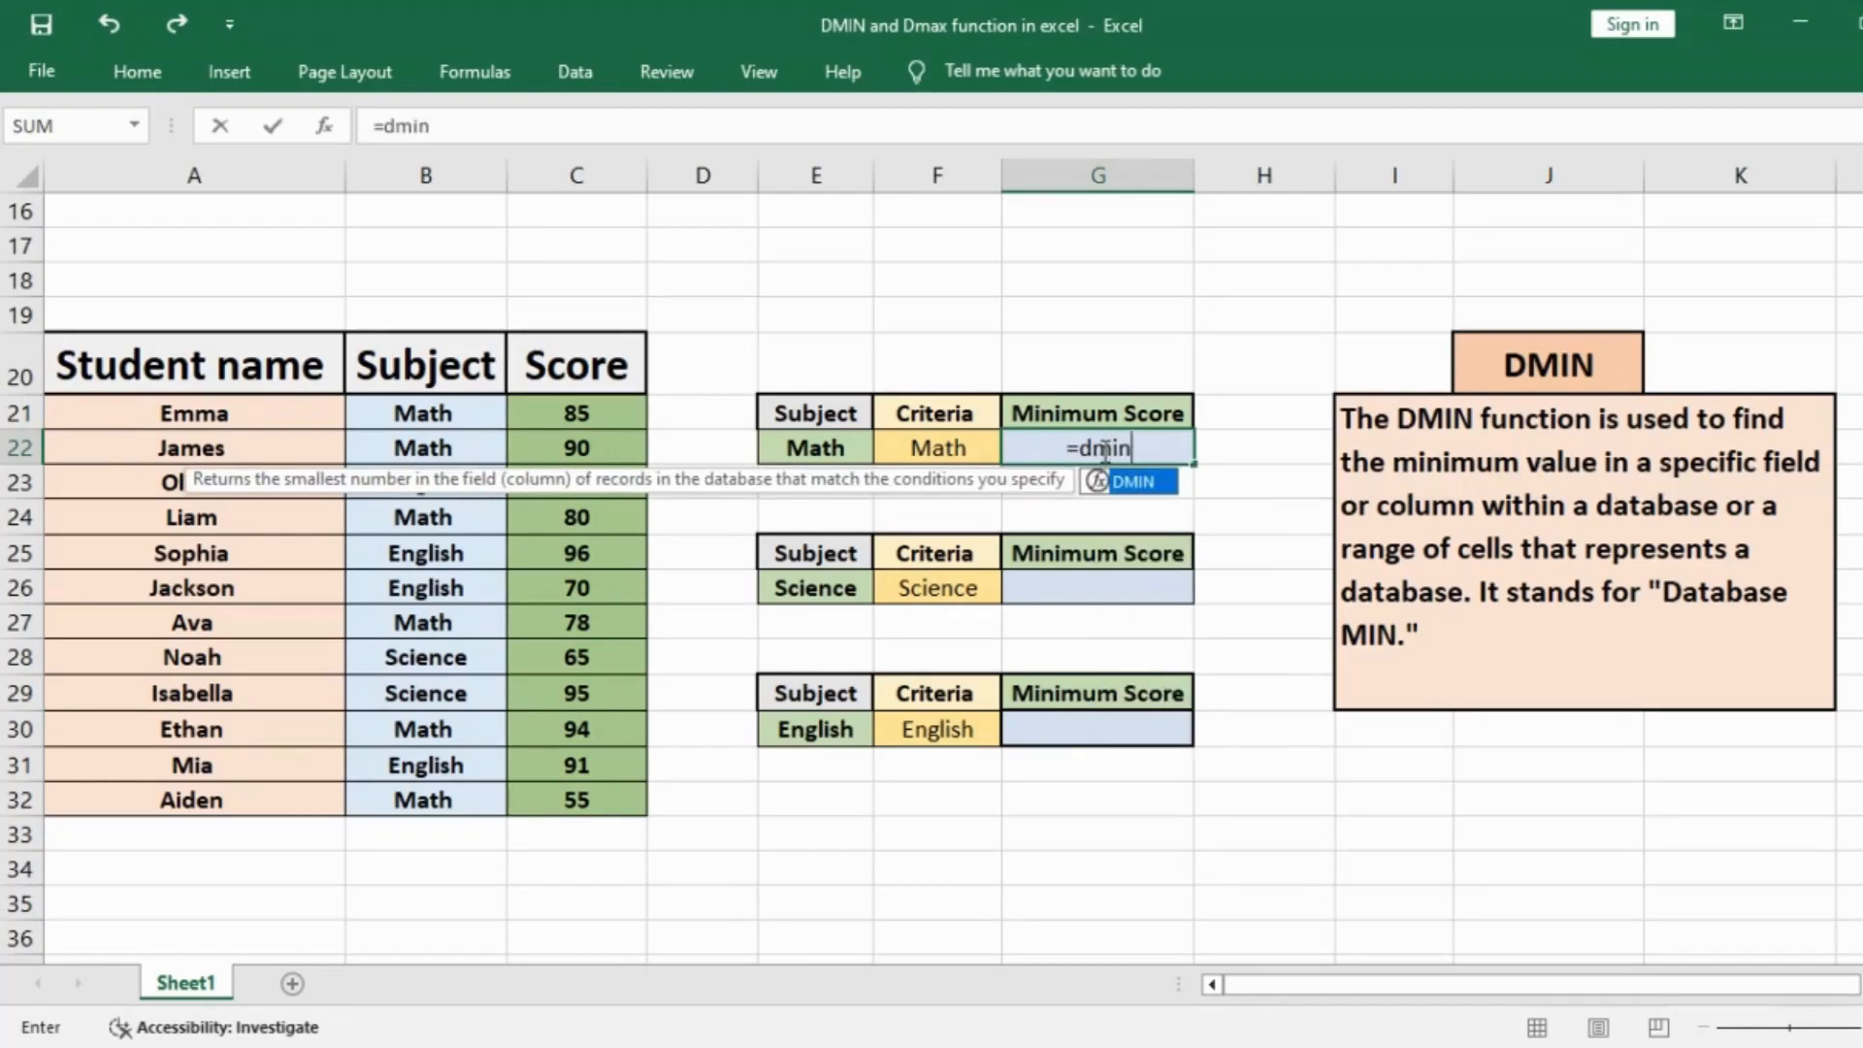
type("(")
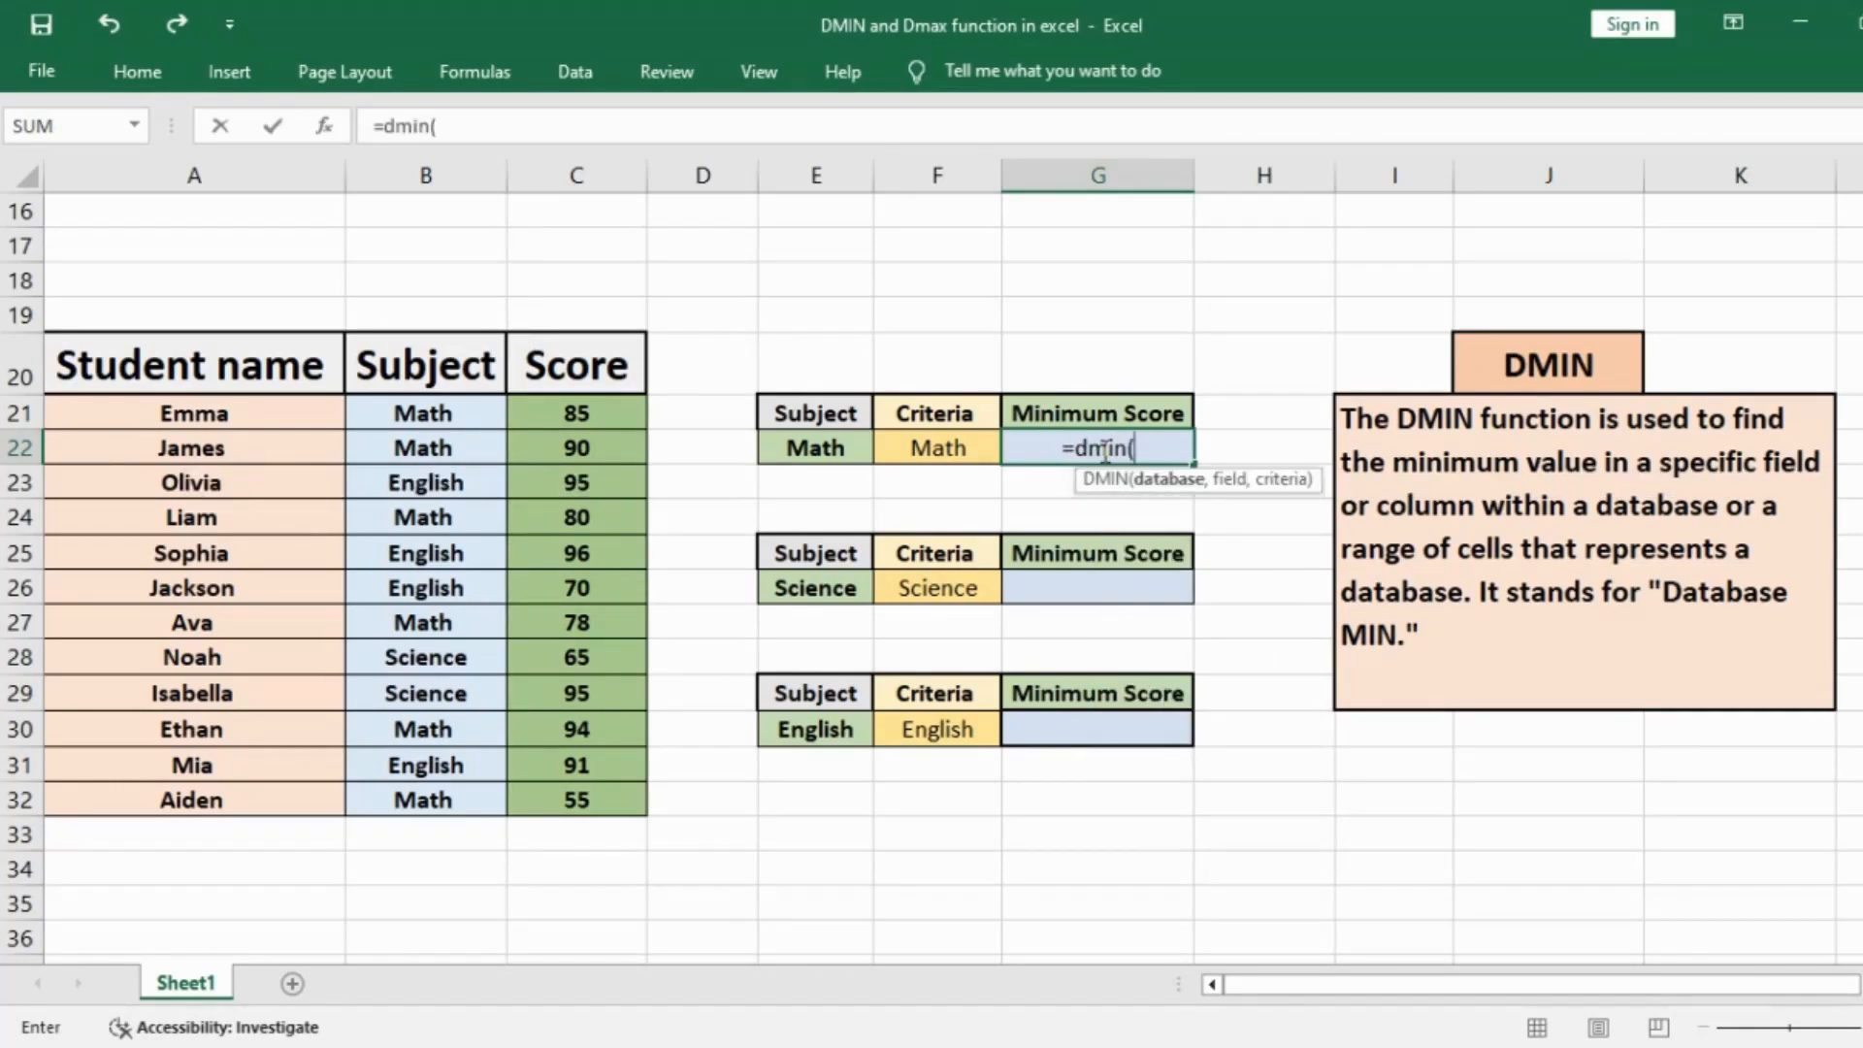
left_click_drag(97, 361, 615, 795)
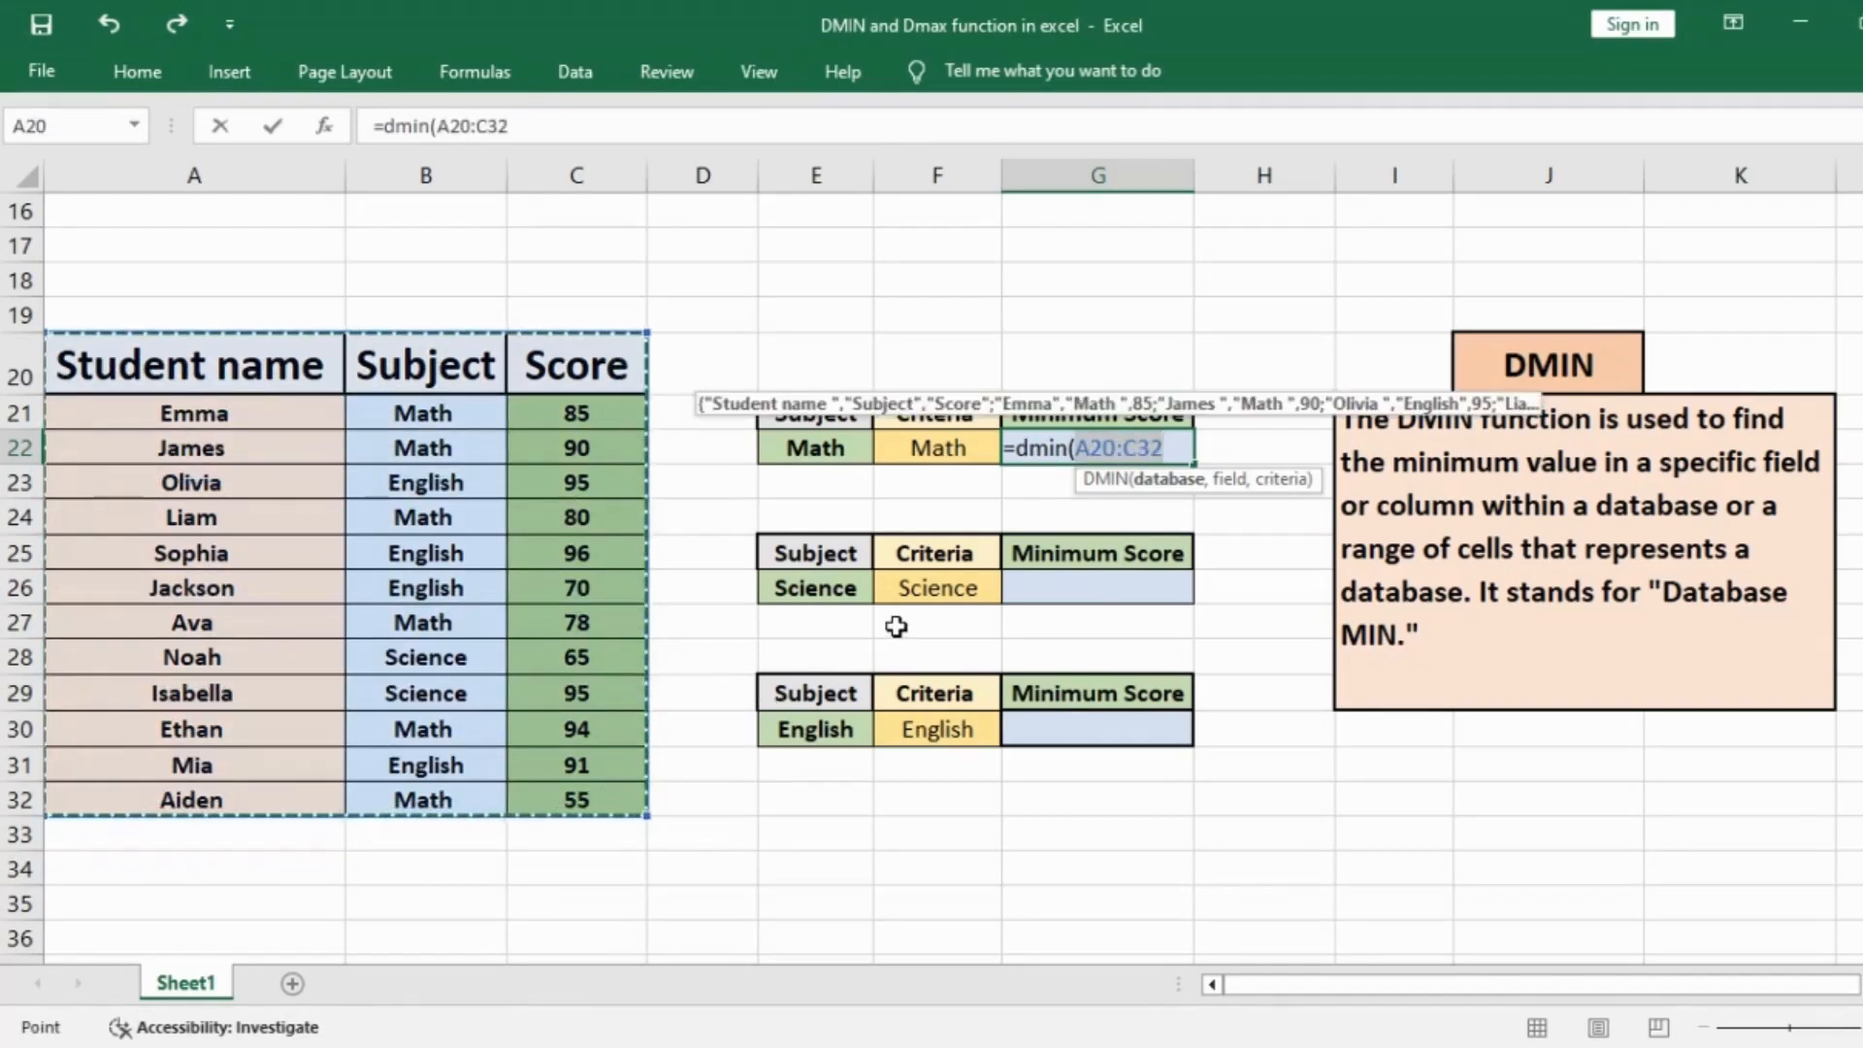
type(",")
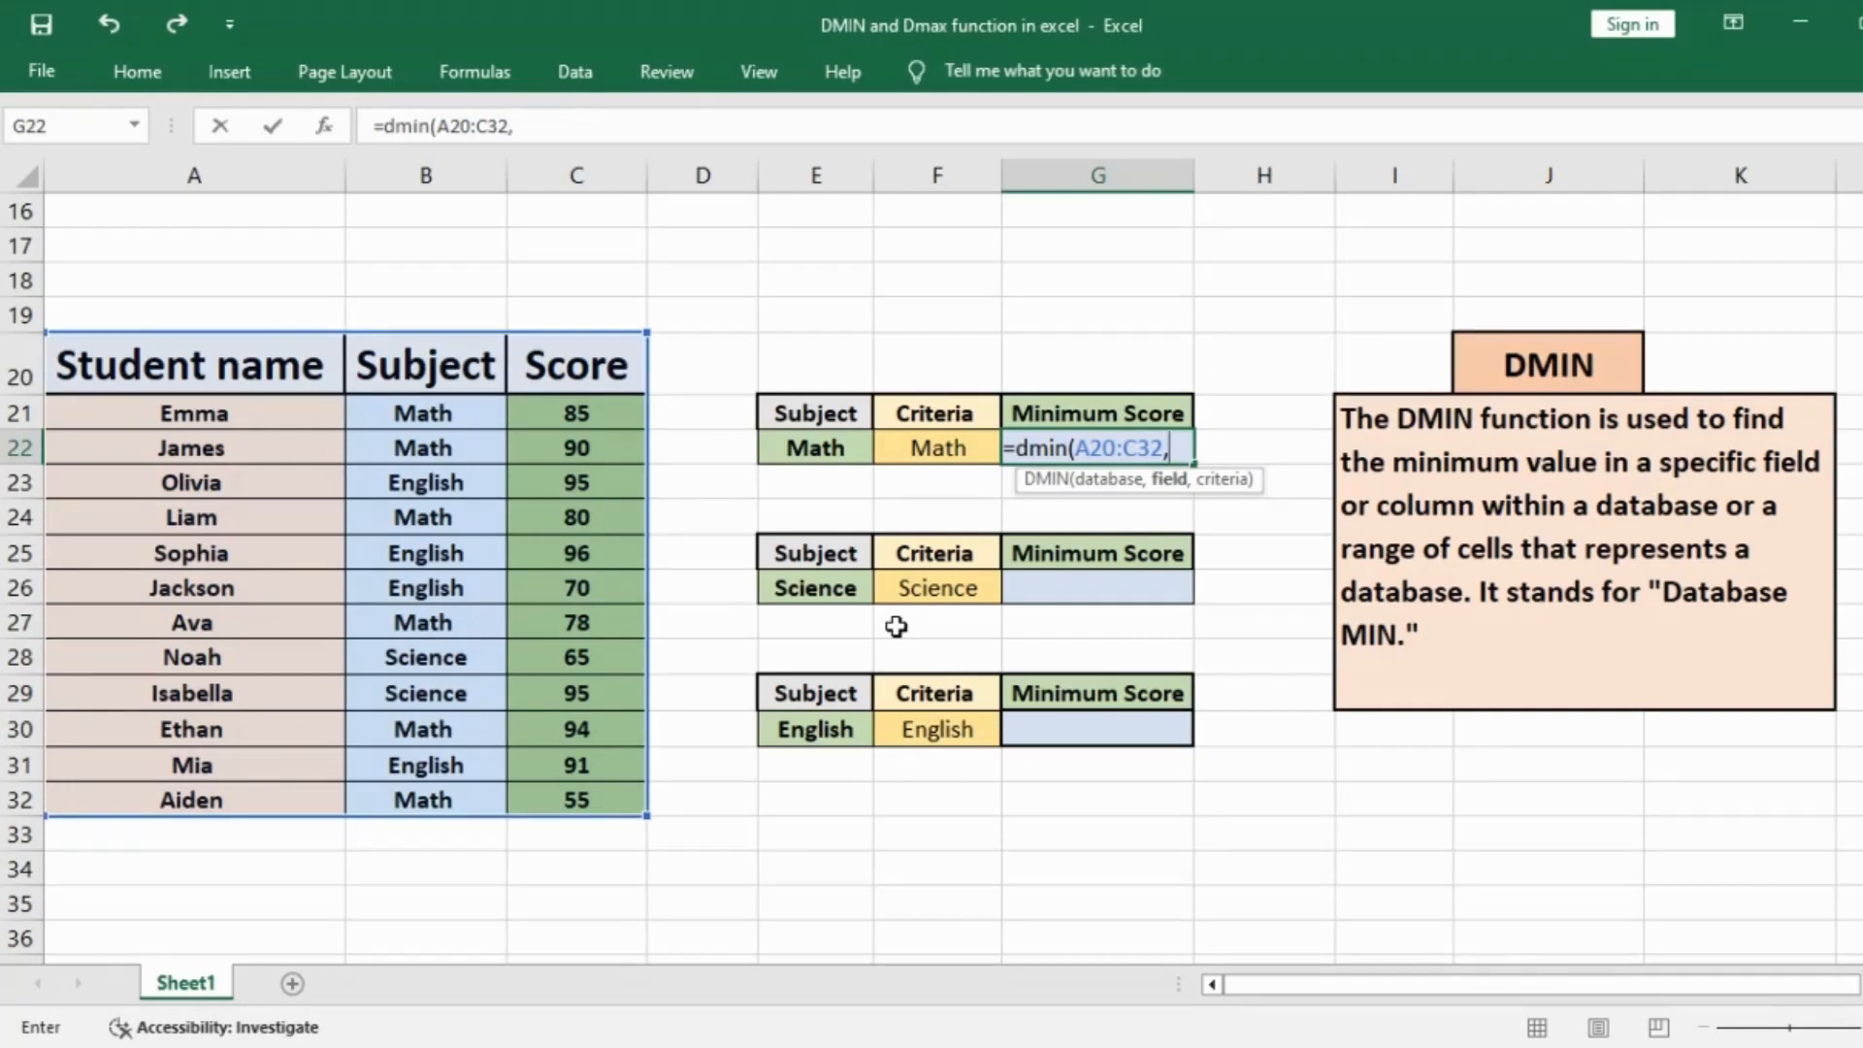
type("\"Score")
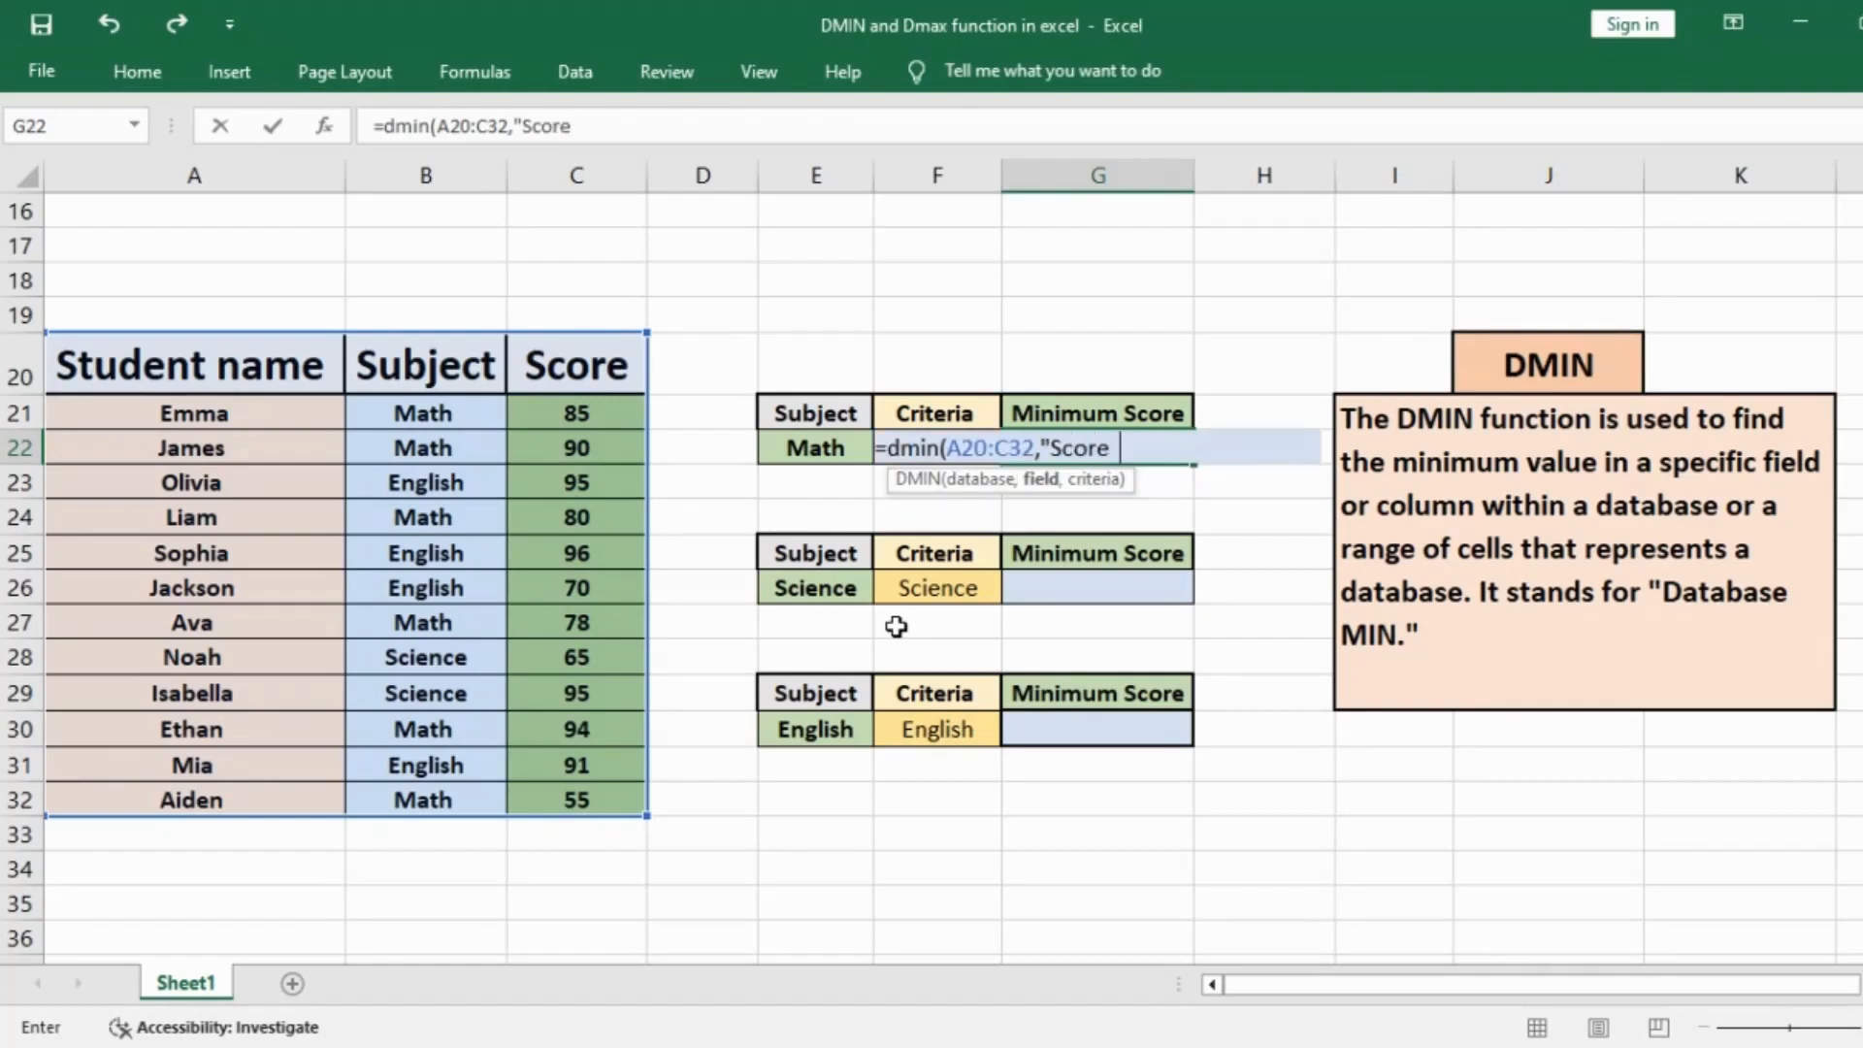
type(" ,")
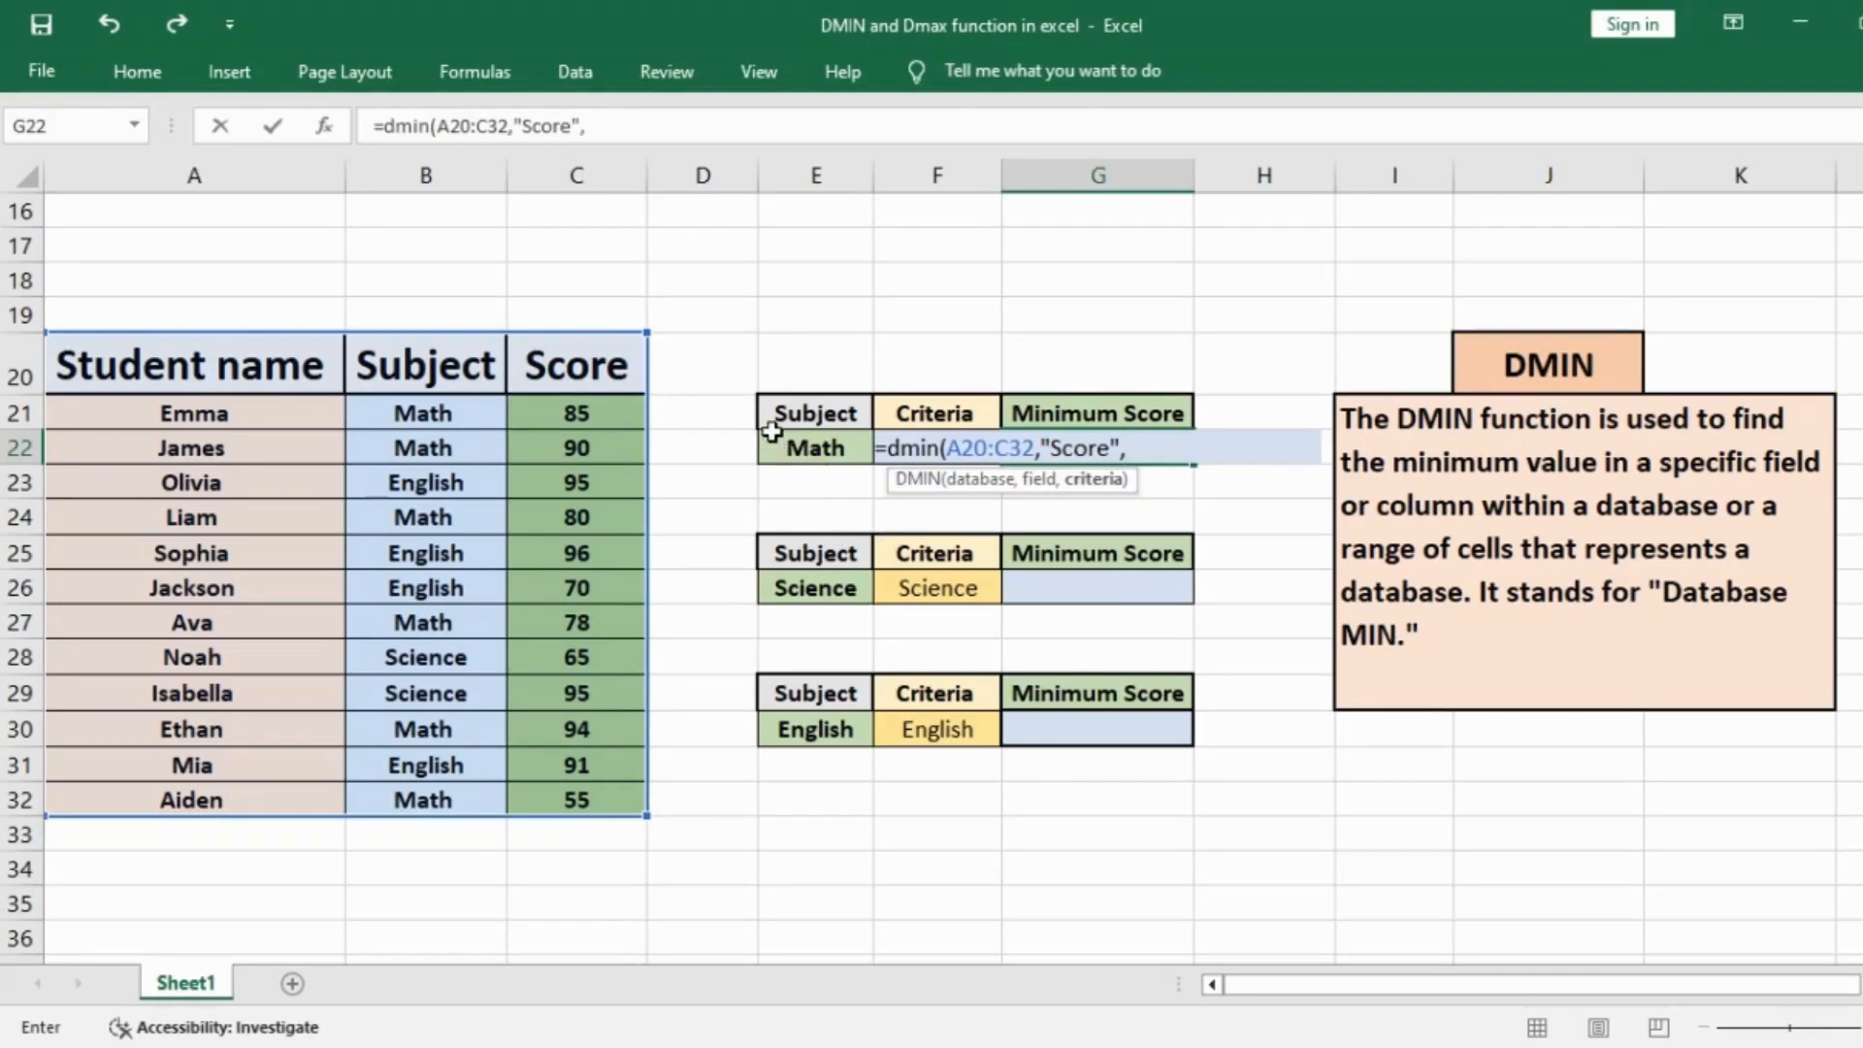
left_click_drag(775, 410, 829, 451)
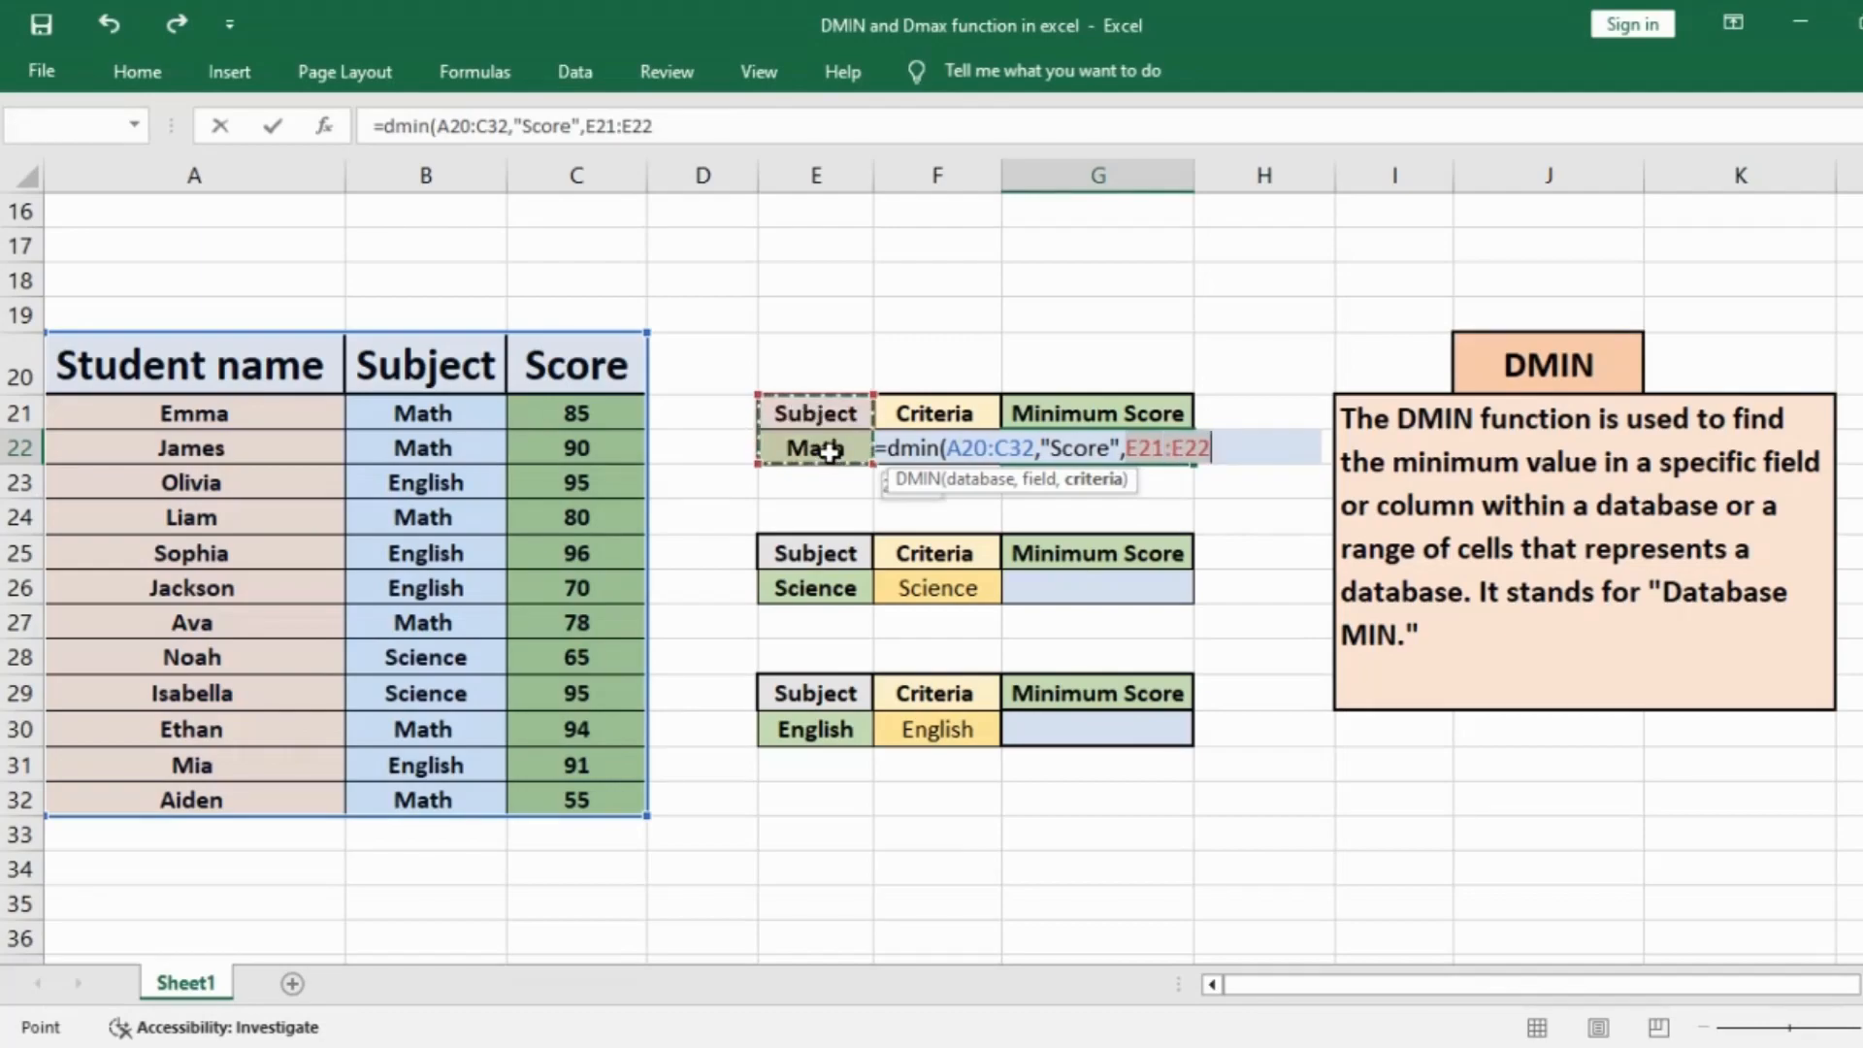
type(")")
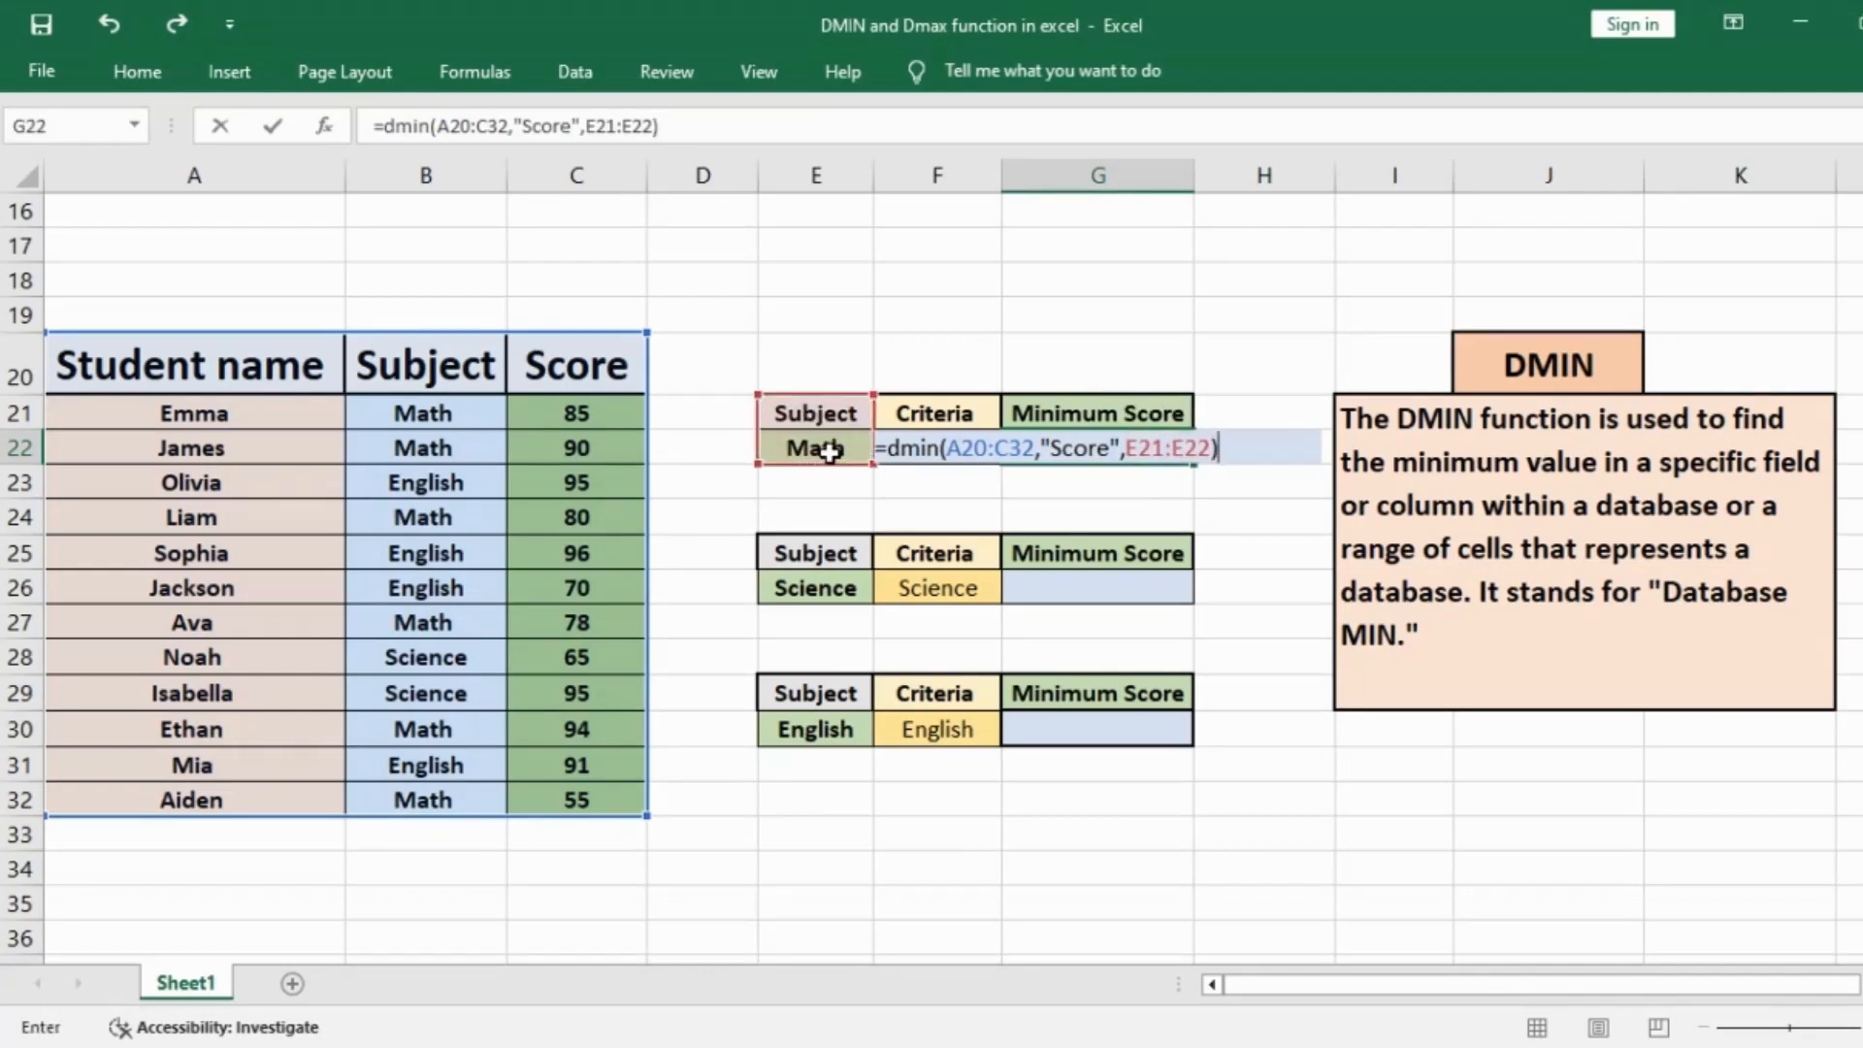
key("Return")
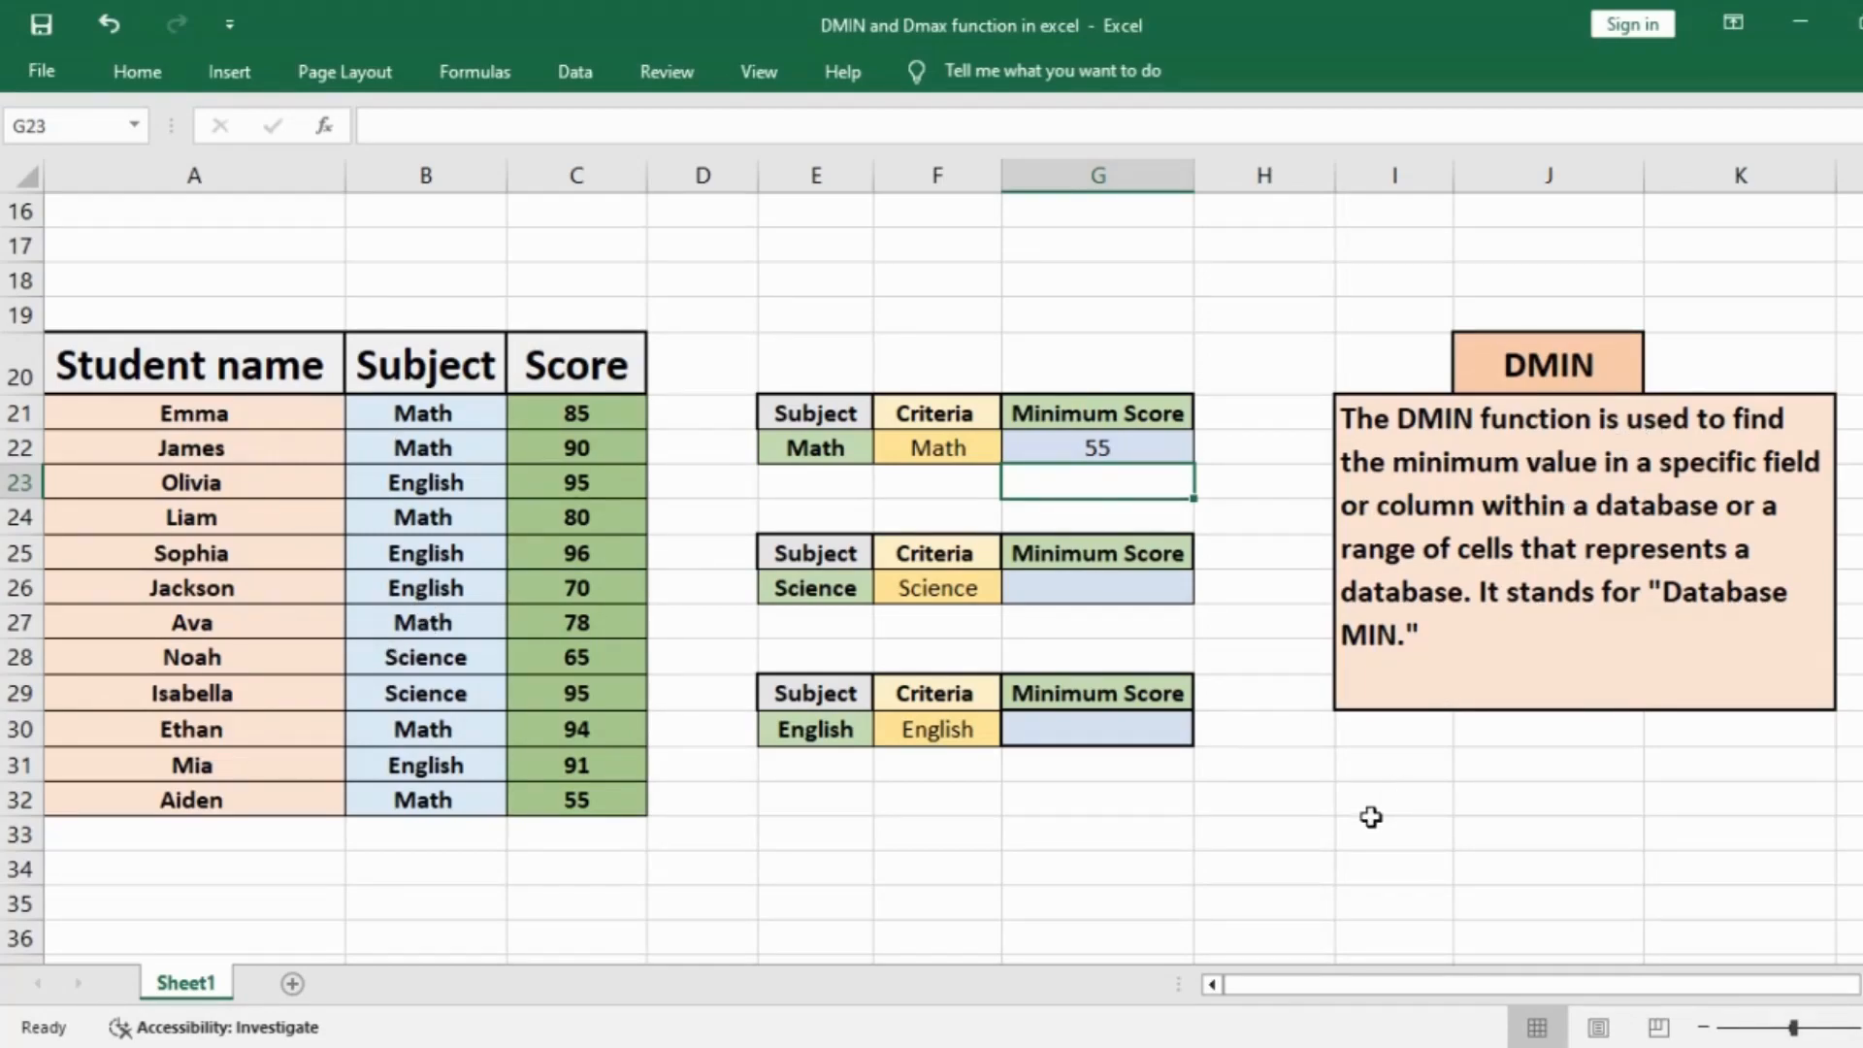
Step: Enter the formula =dmin(A20:C32,"Score",E25:E26) in cell G26 for the minimum Science score
left_click(1115, 592)
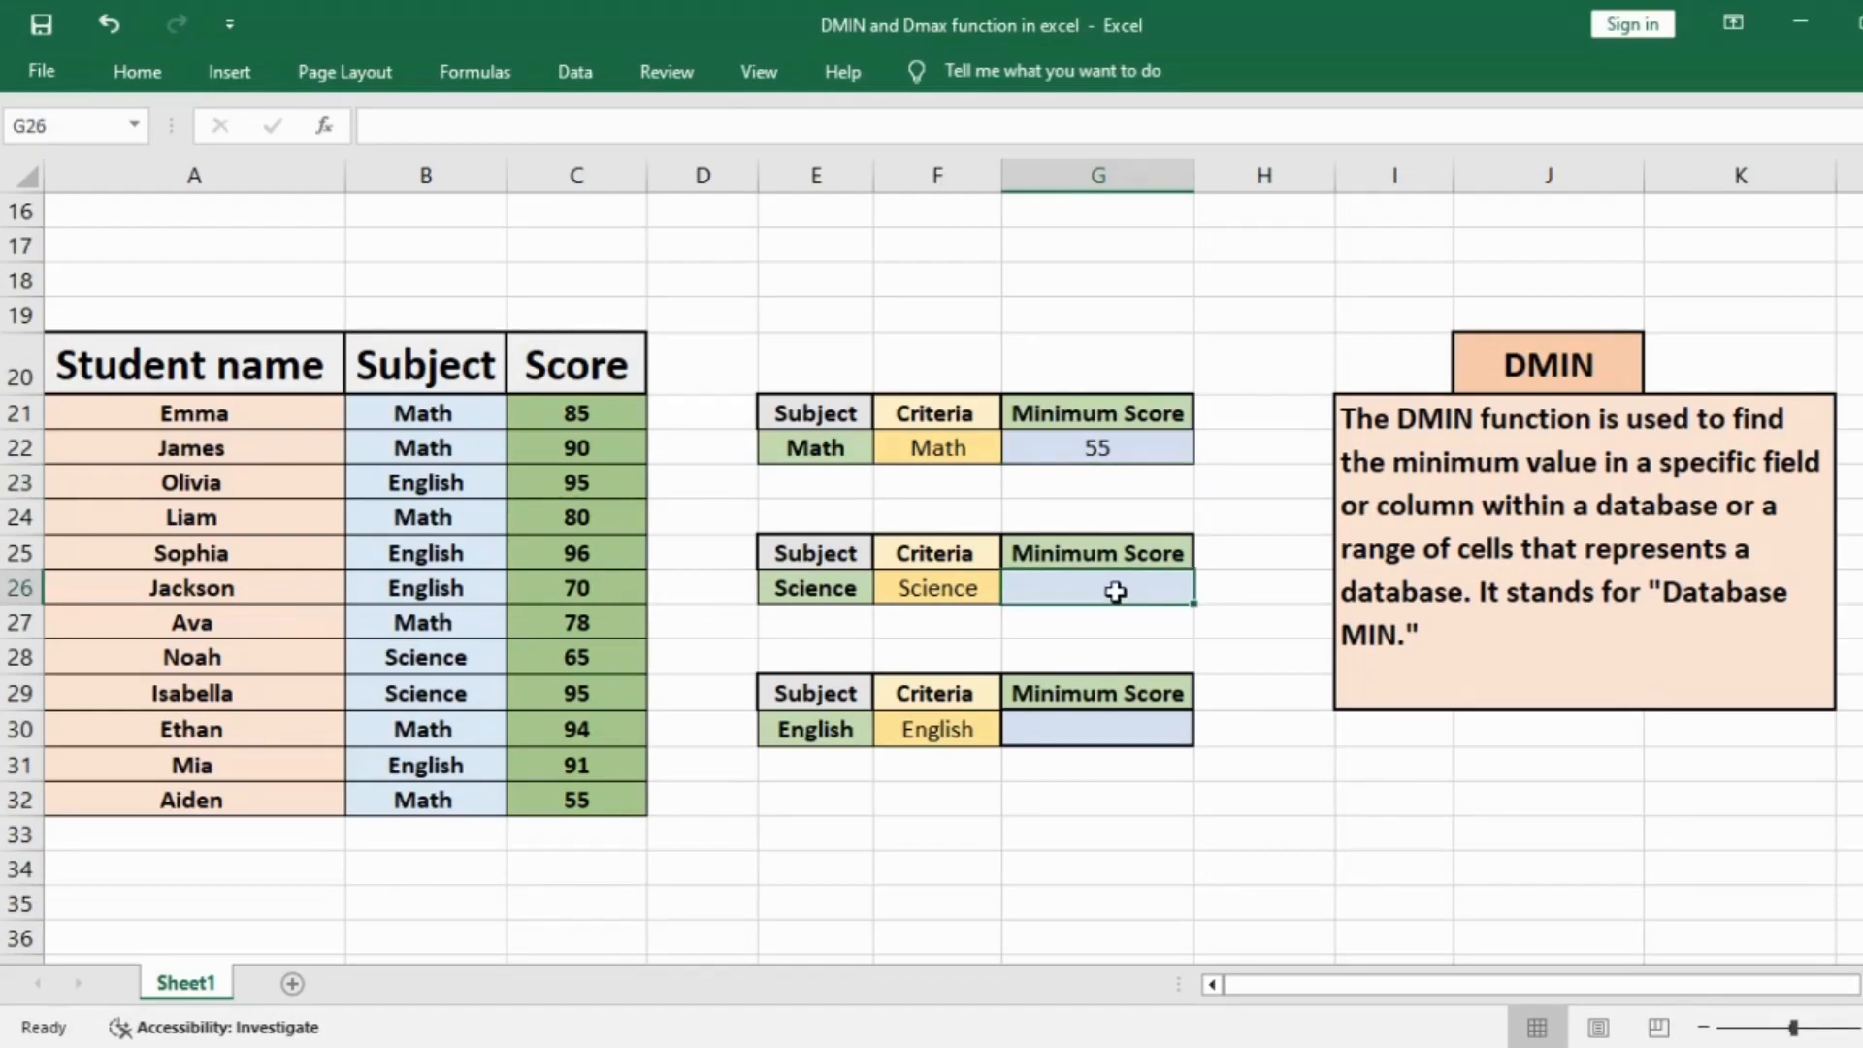
type("=dmin")
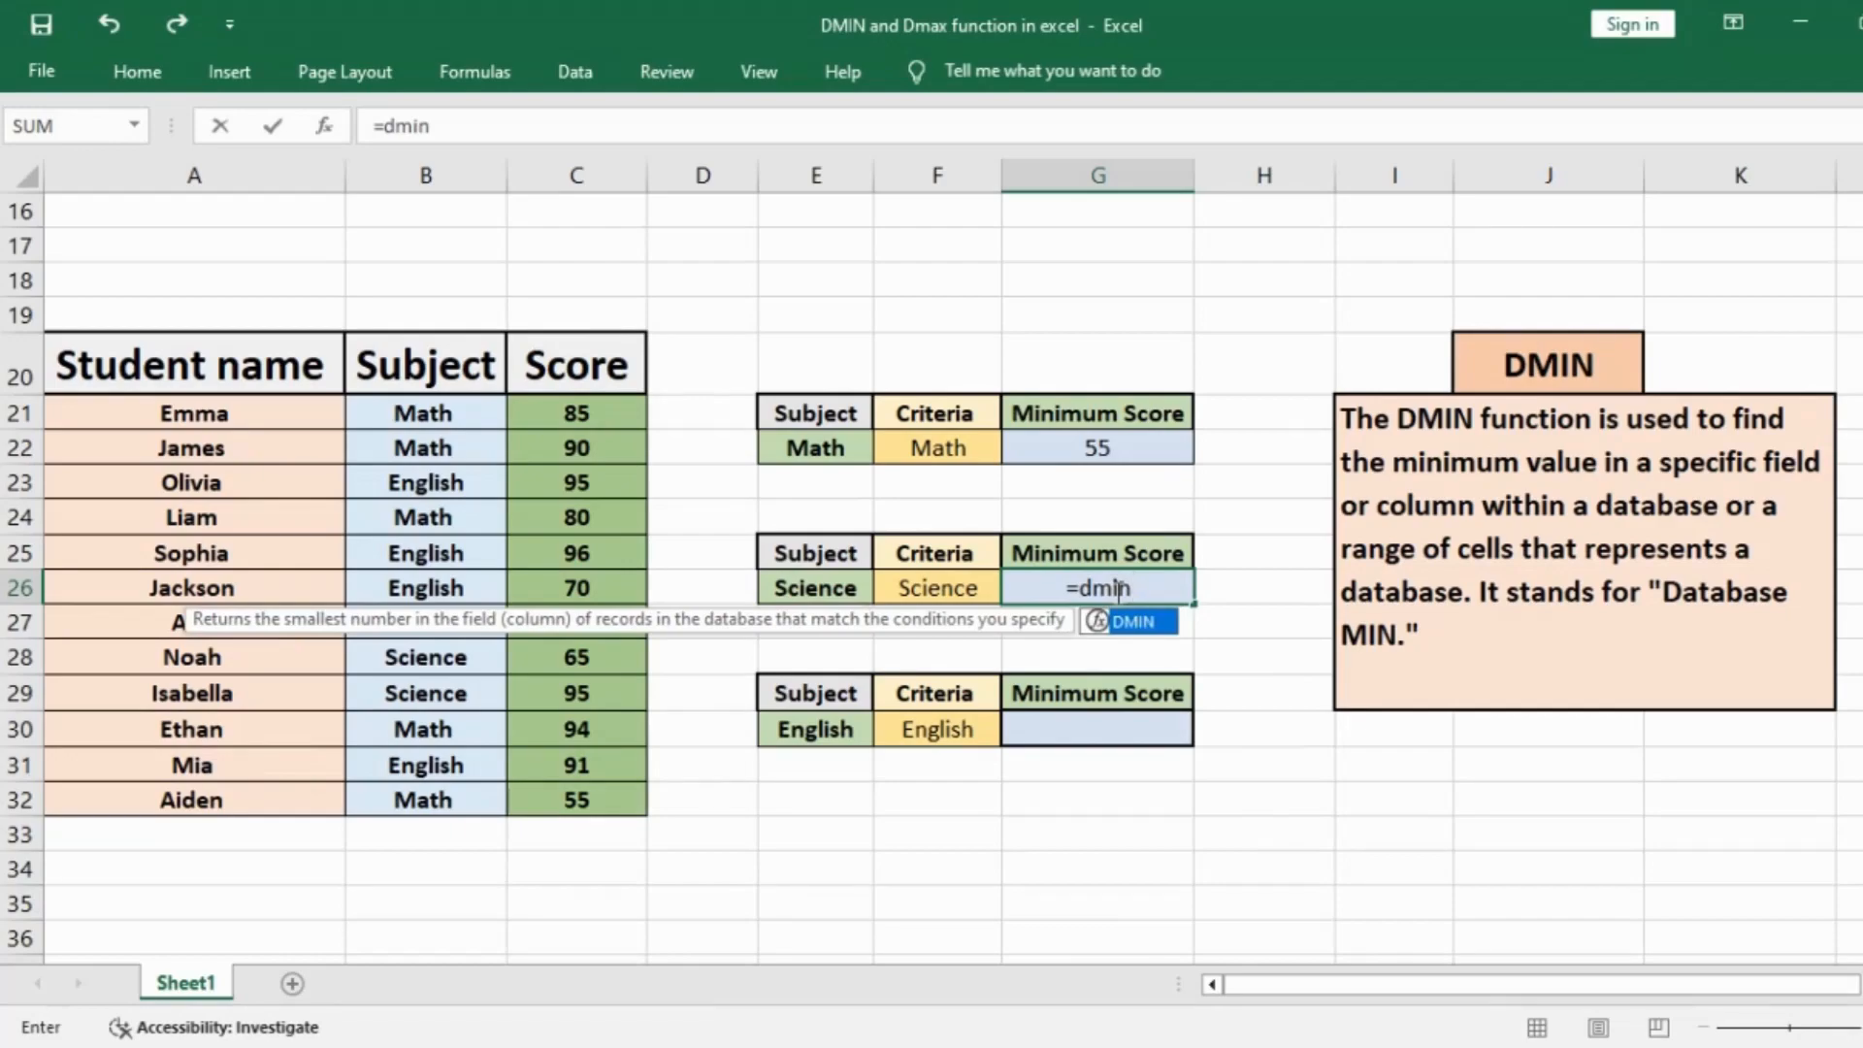
type("(")
left_click_drag(55, 364, 641, 811)
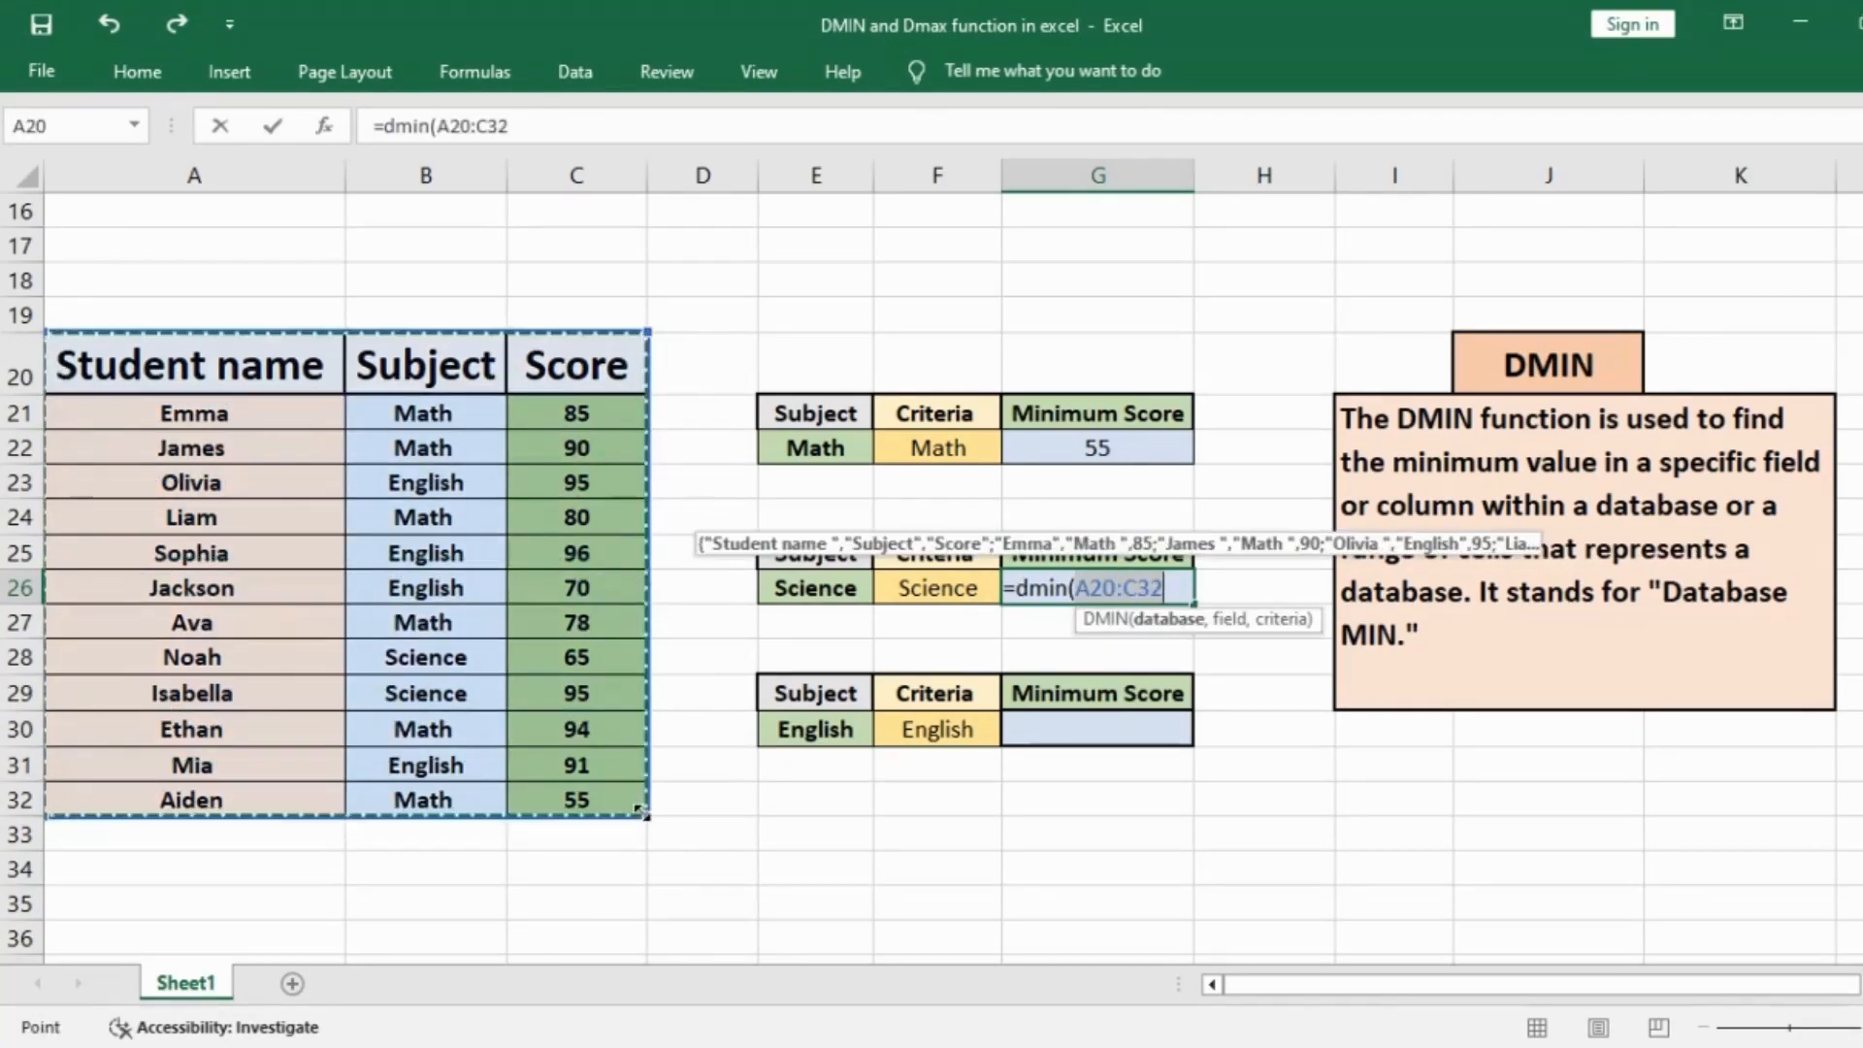
type(",")
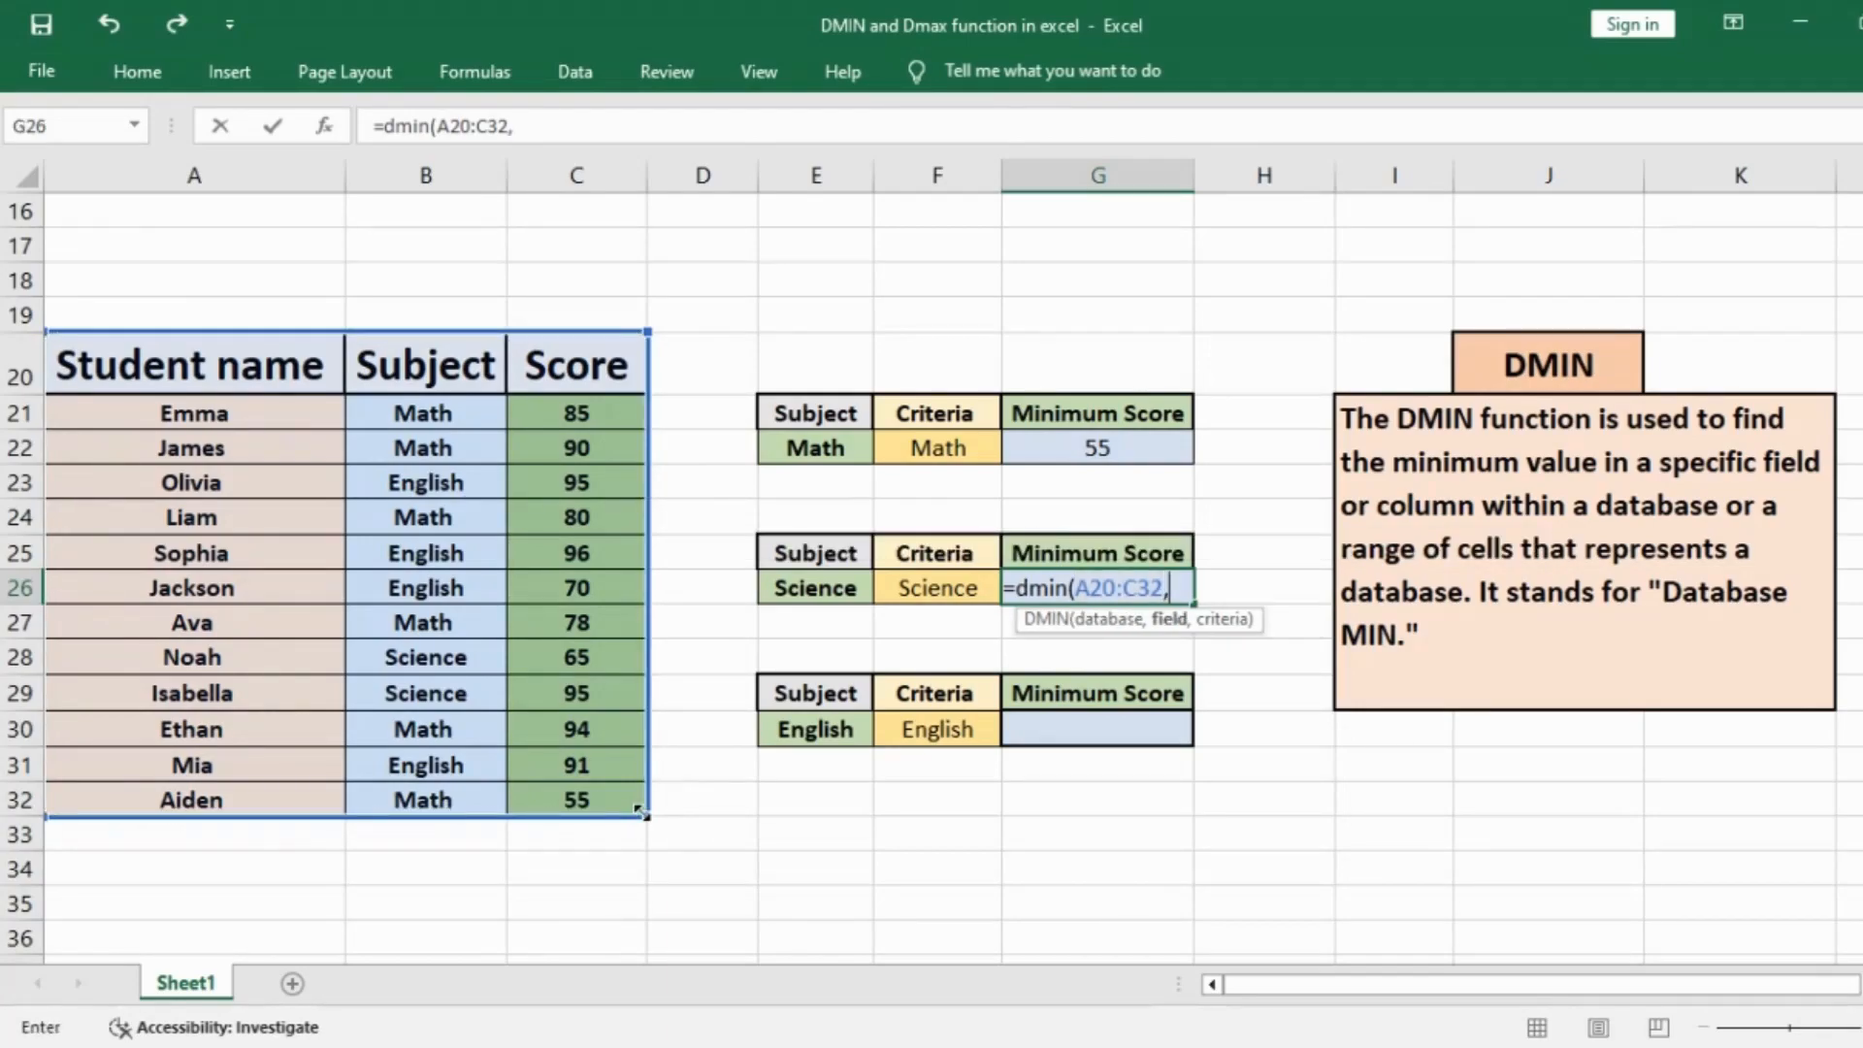
type("\"SCO")
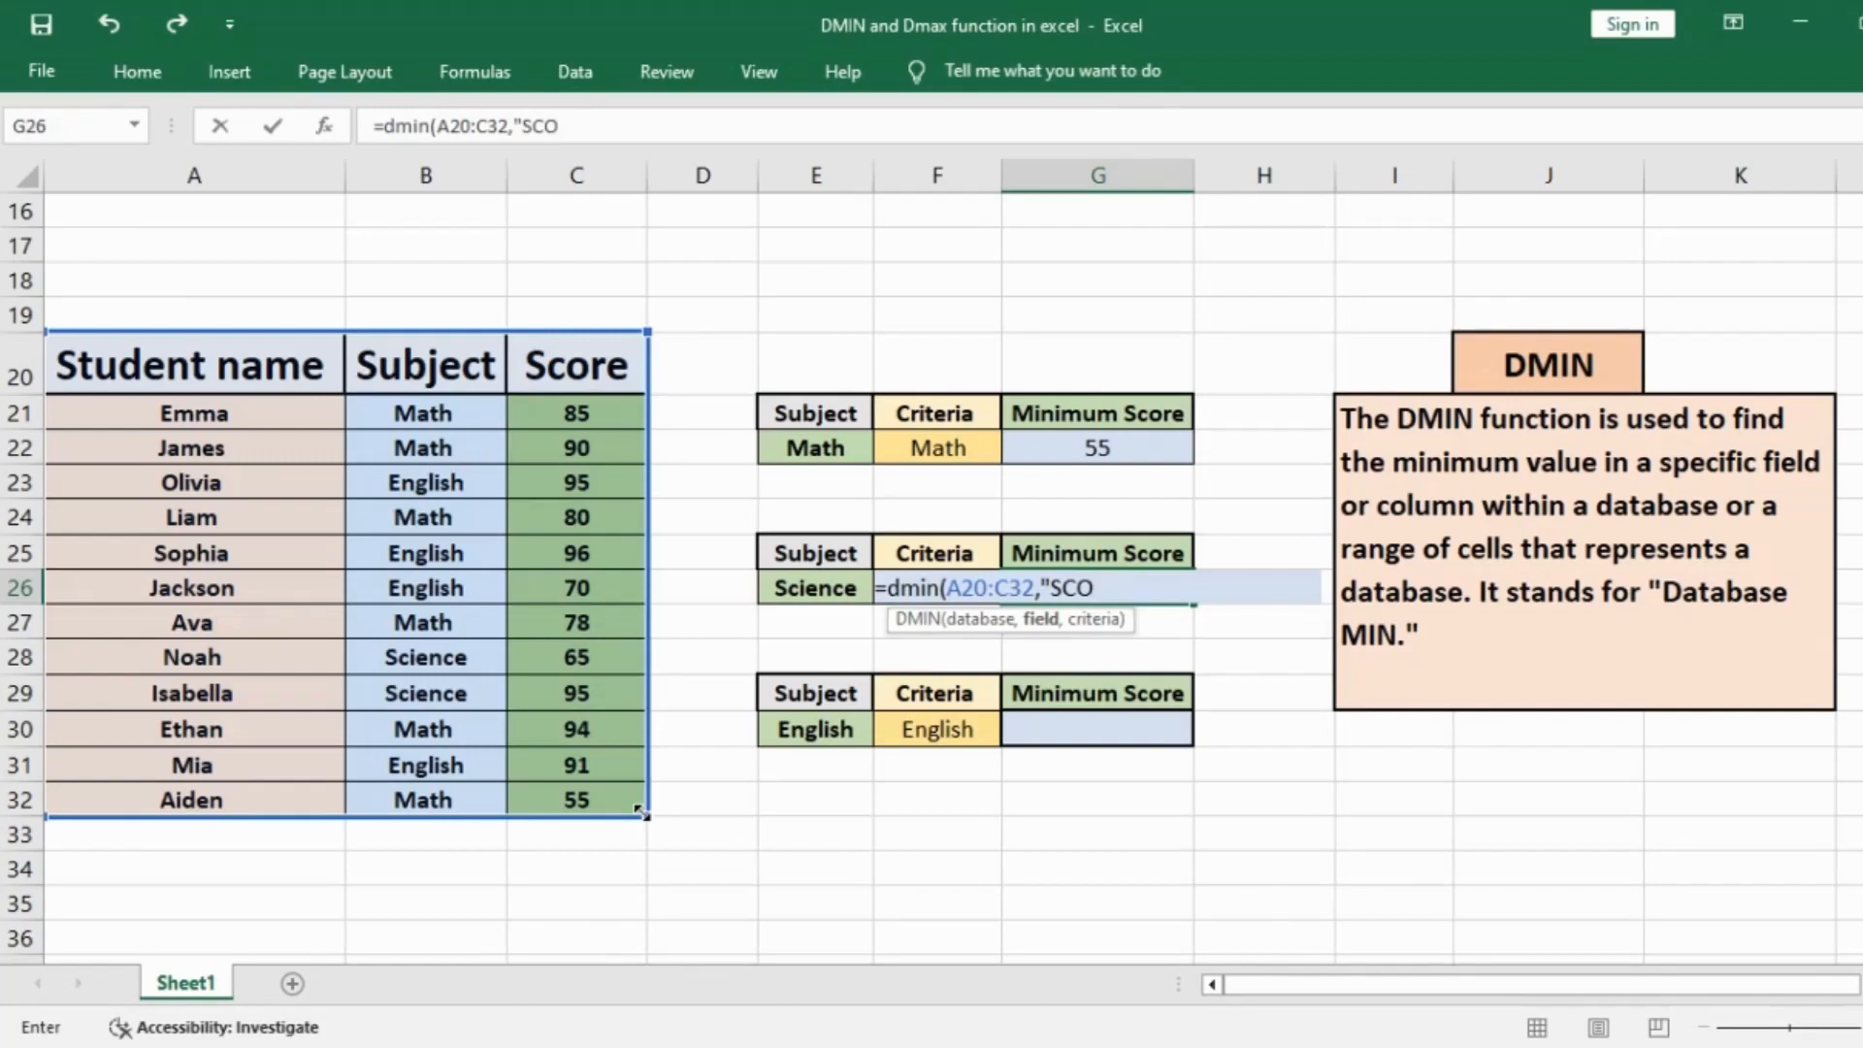
key("BackSpace")
key("BackSpace")
type("core\",")
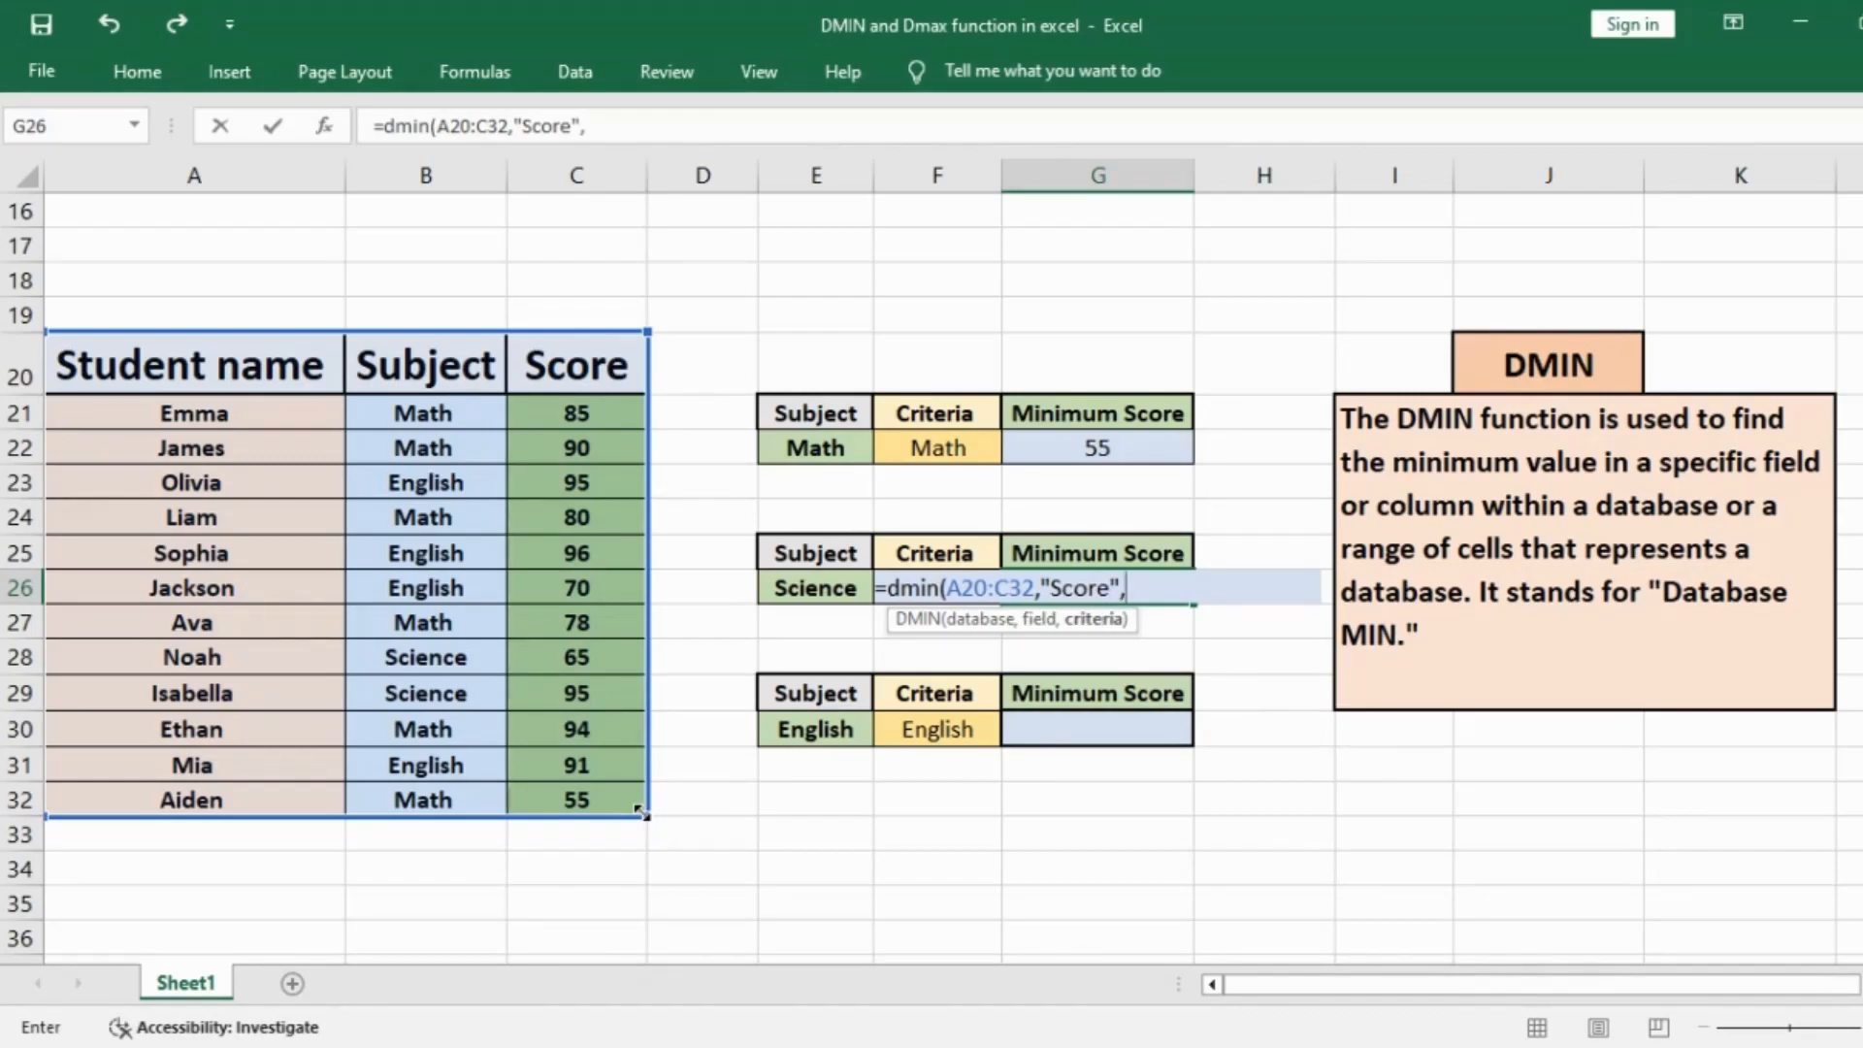
left_click_drag(778, 556, 836, 588)
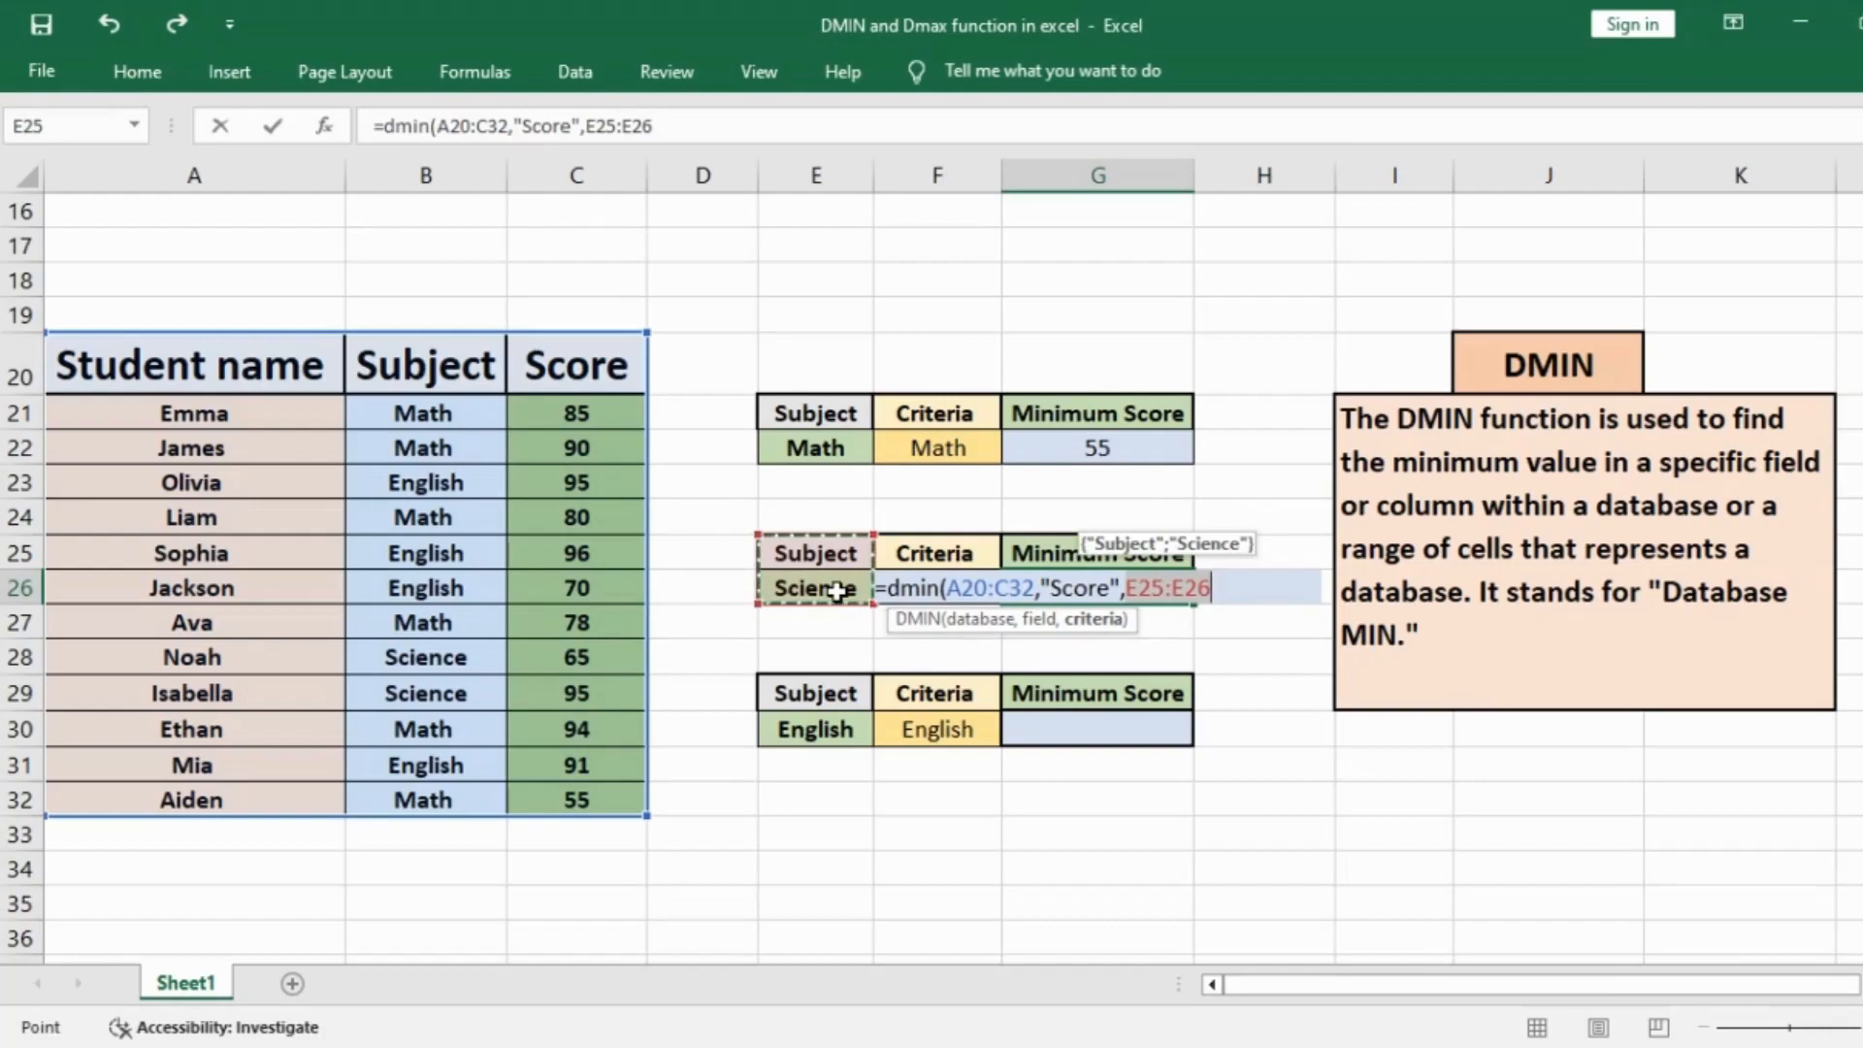
type(")")
key("Return")
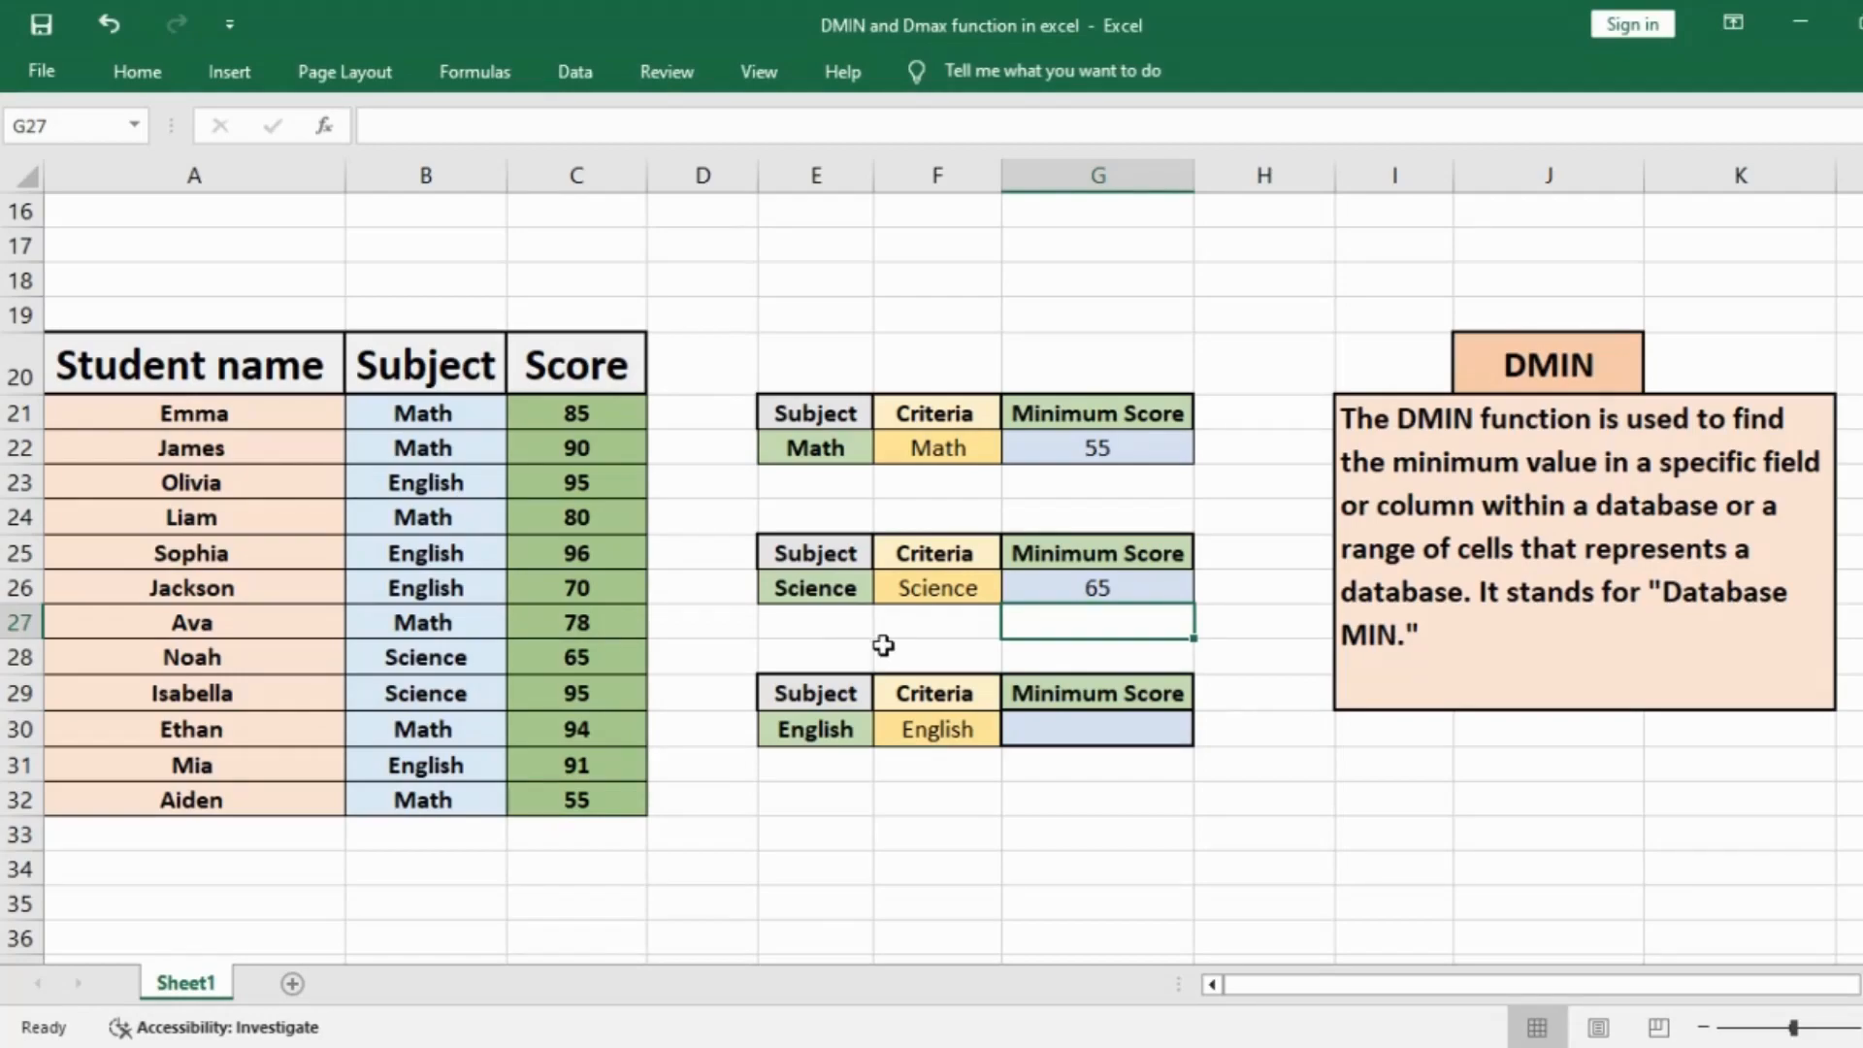
scroll(923, 727, "up", 5)
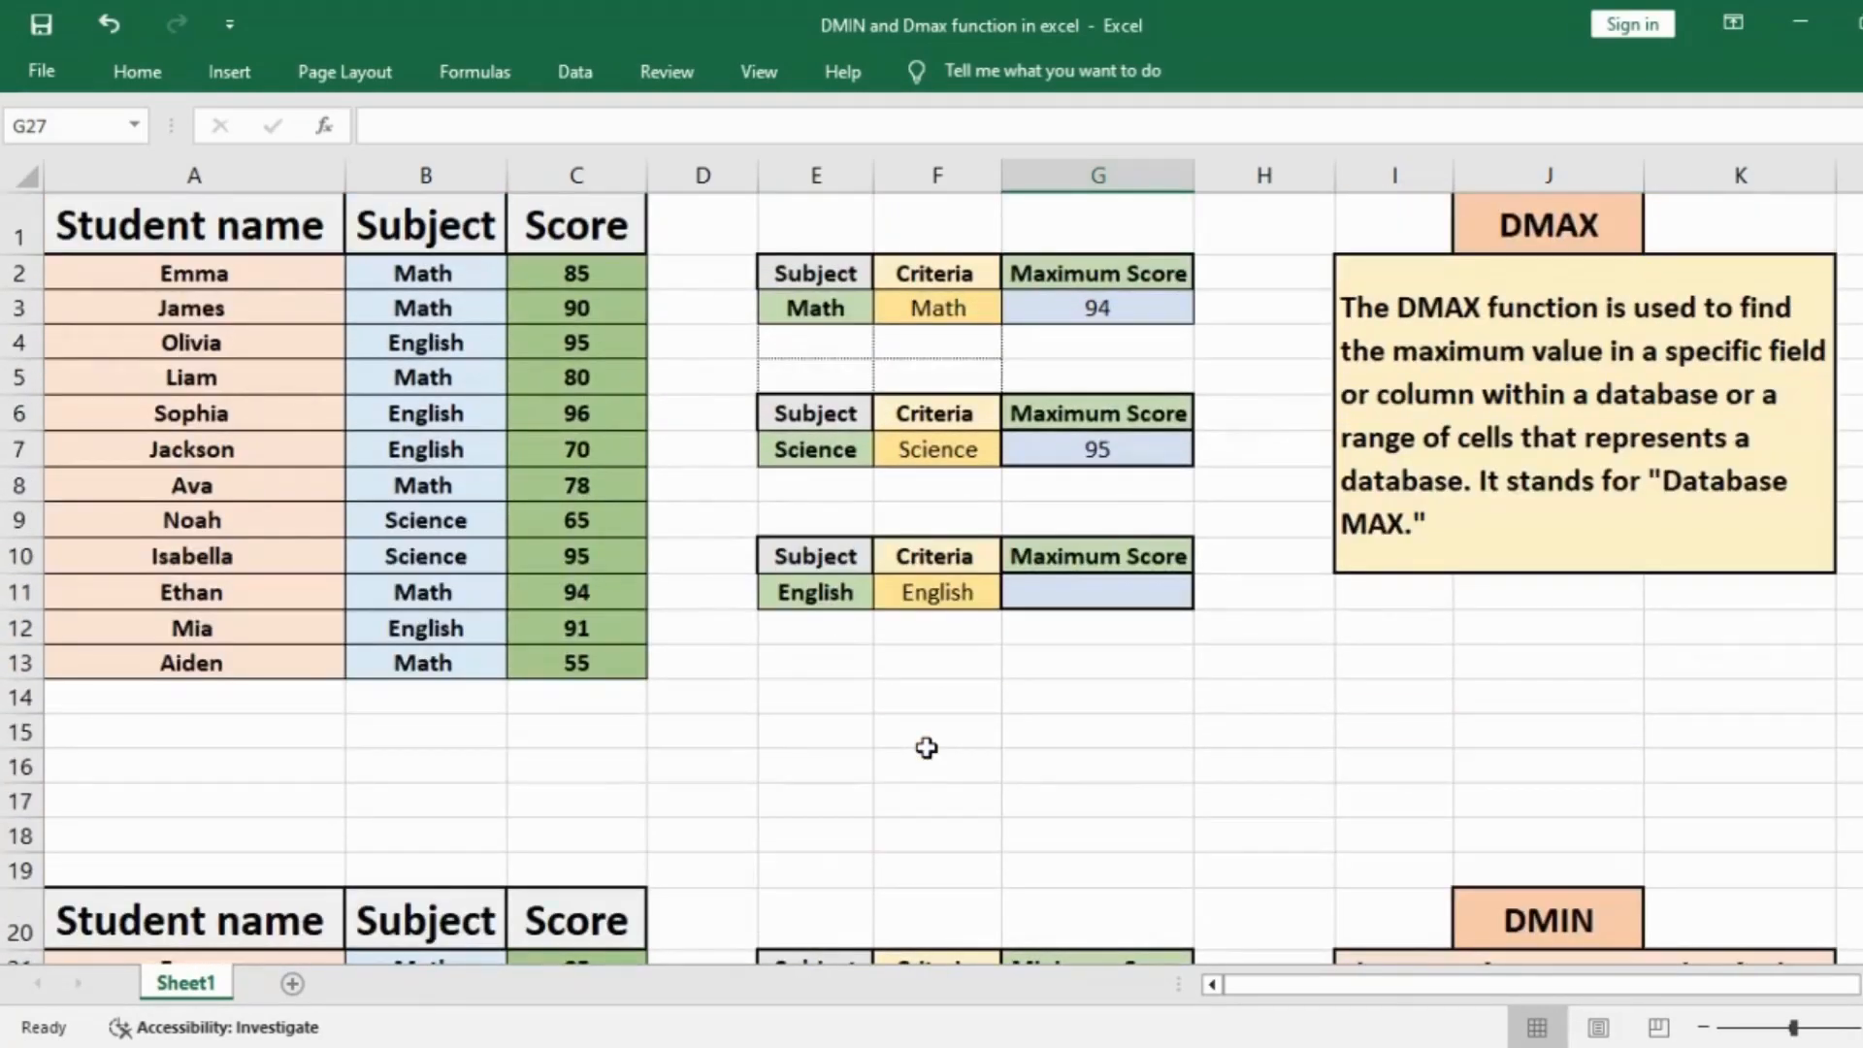
scroll(926, 747, "down", 2)
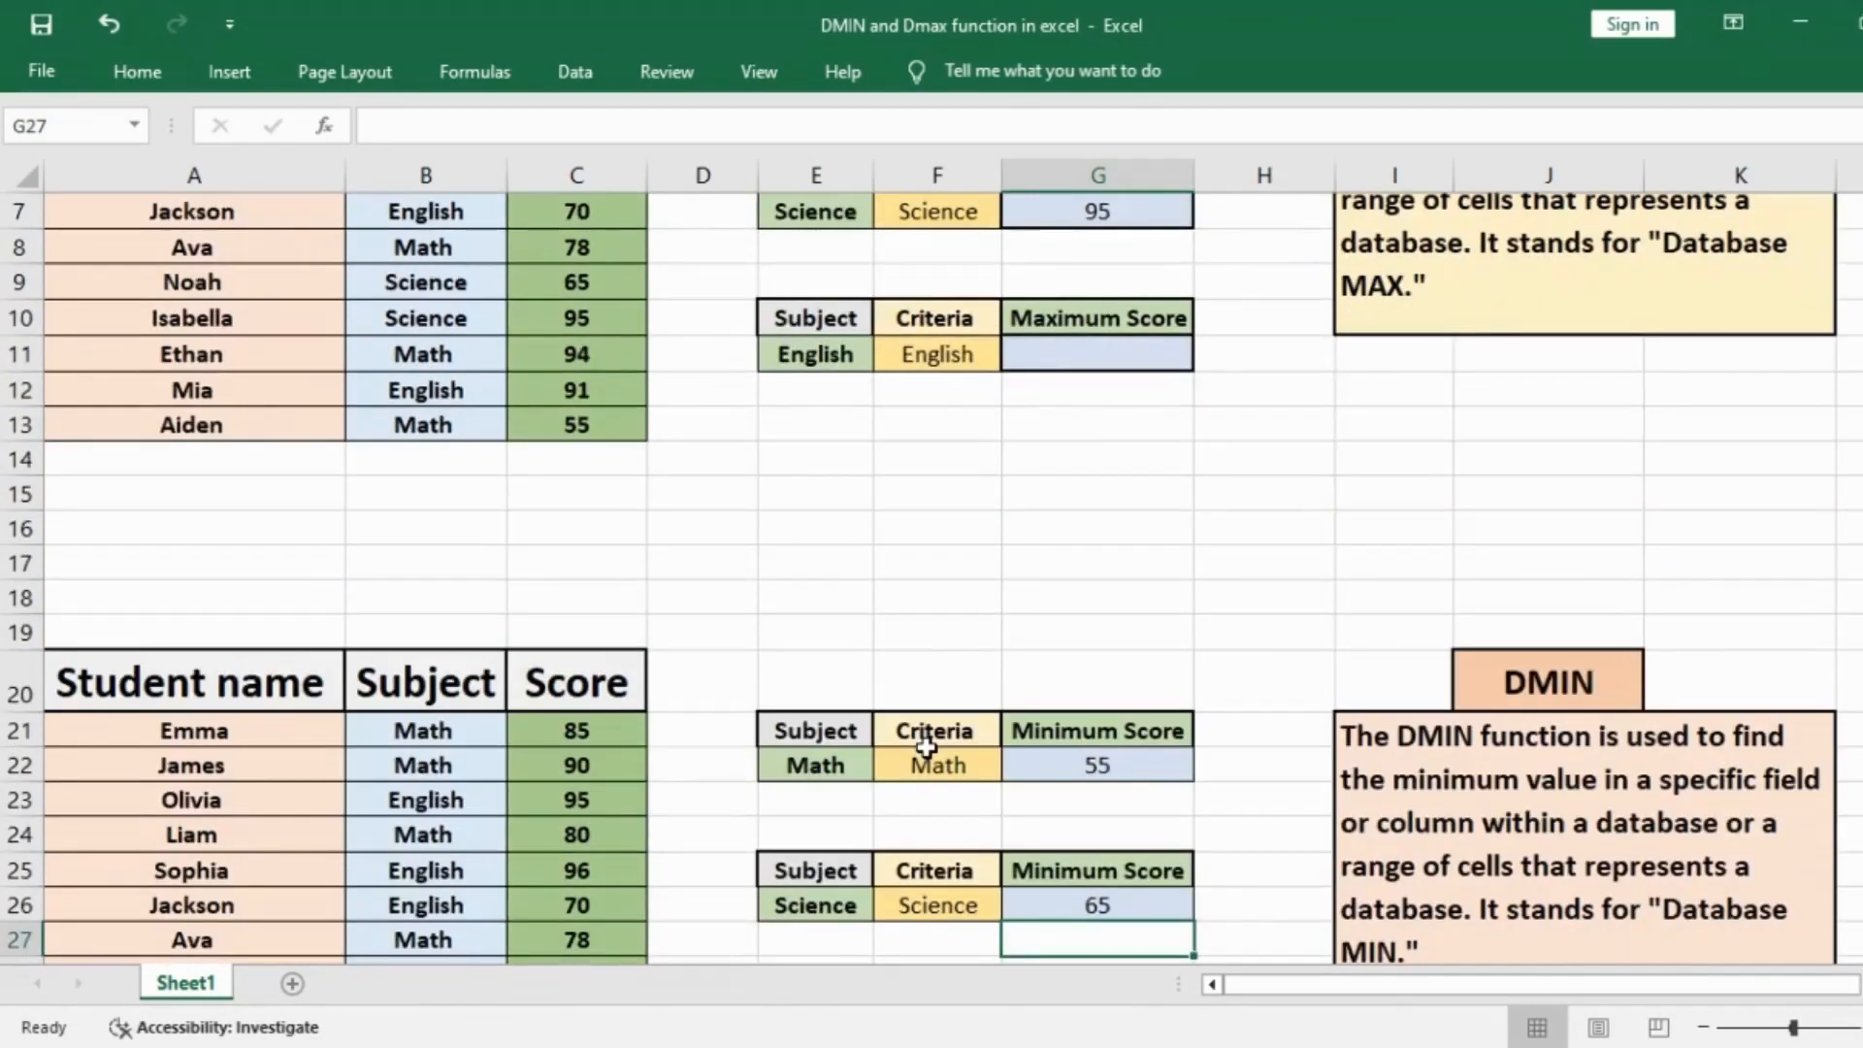
scroll(926, 747, "down", 1)
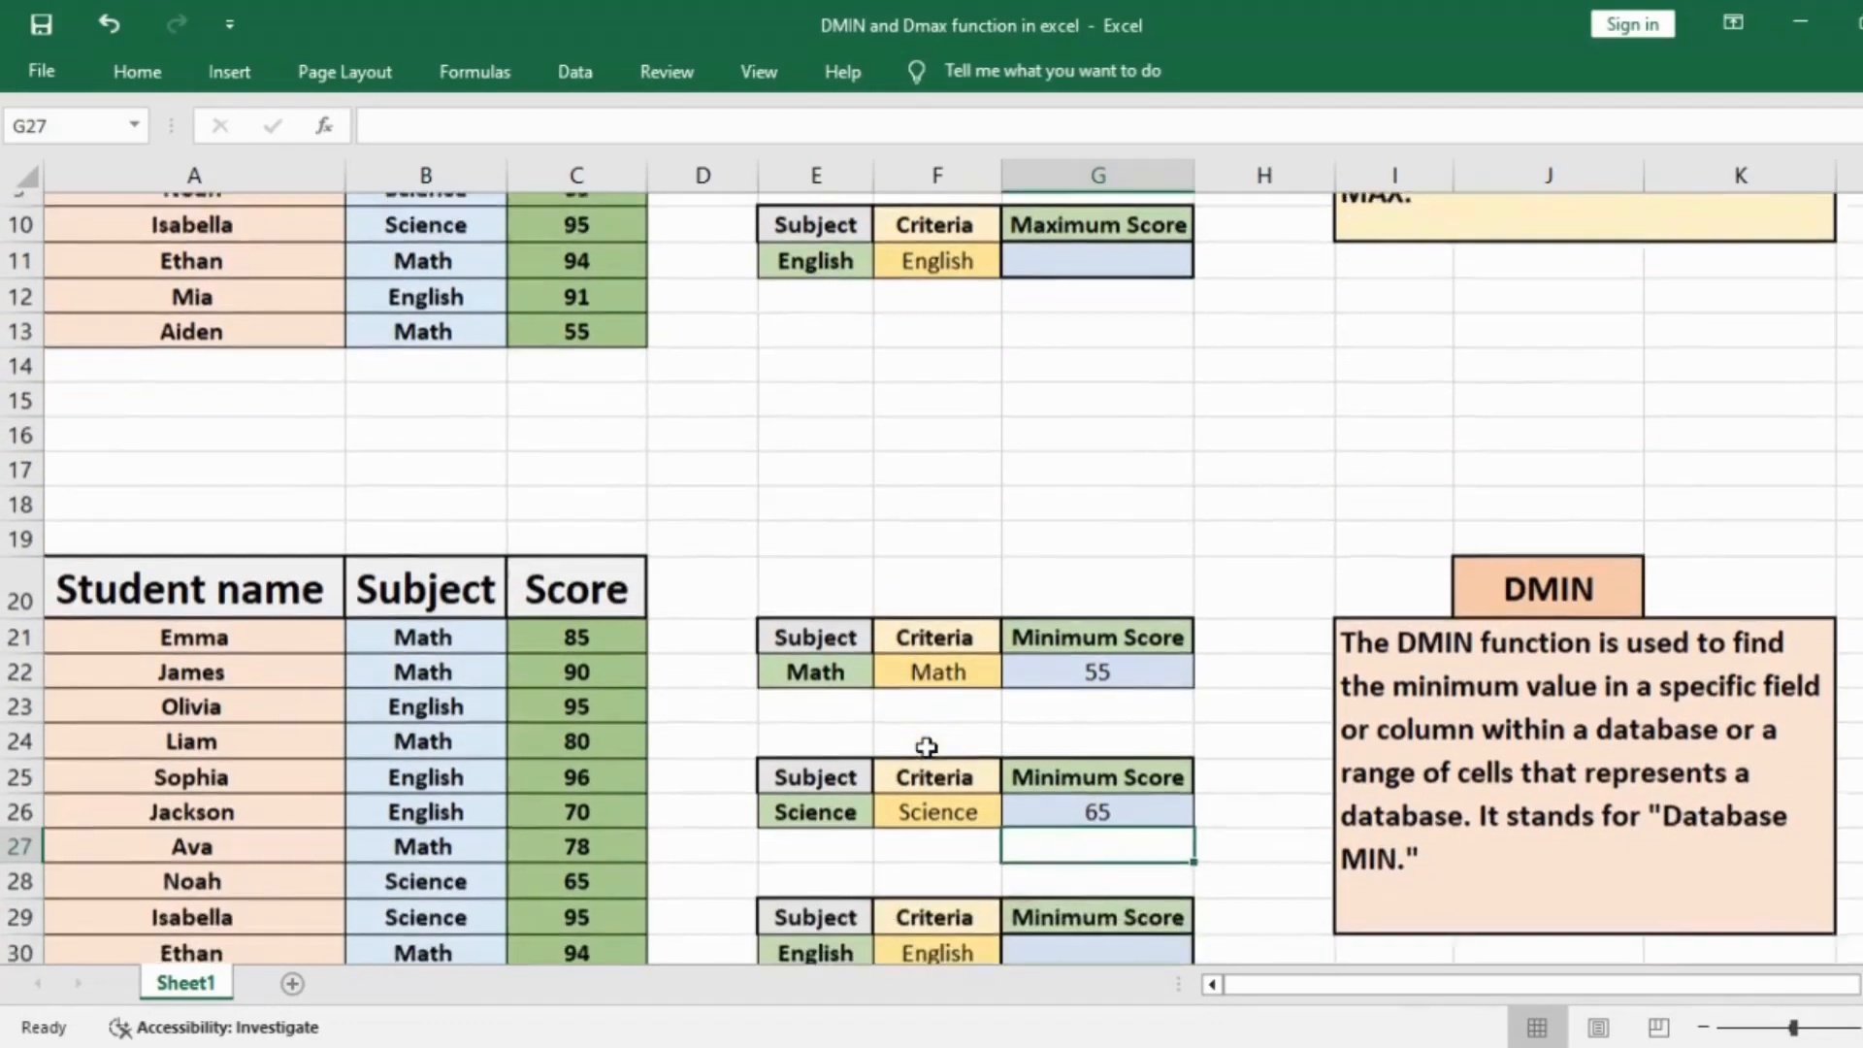